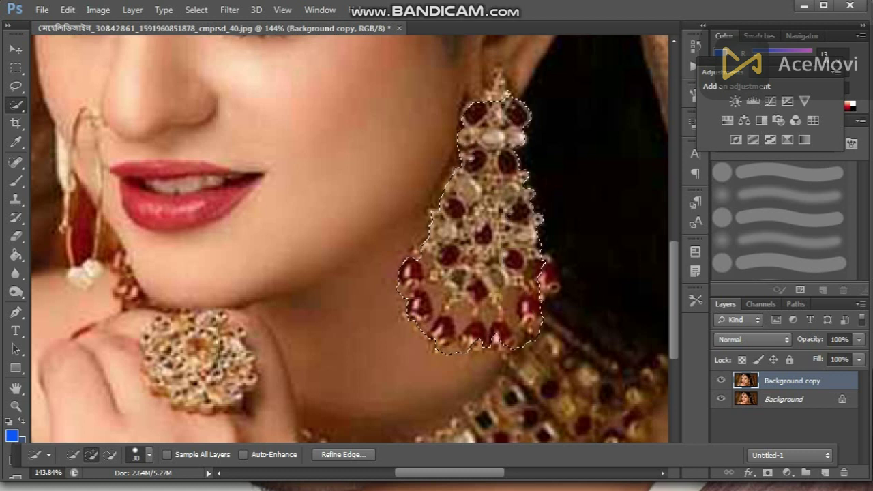
- Extend the earring selection up to its tip and set the Quick Selection brush size to 10
right_click(502, 97)
key("Escape")
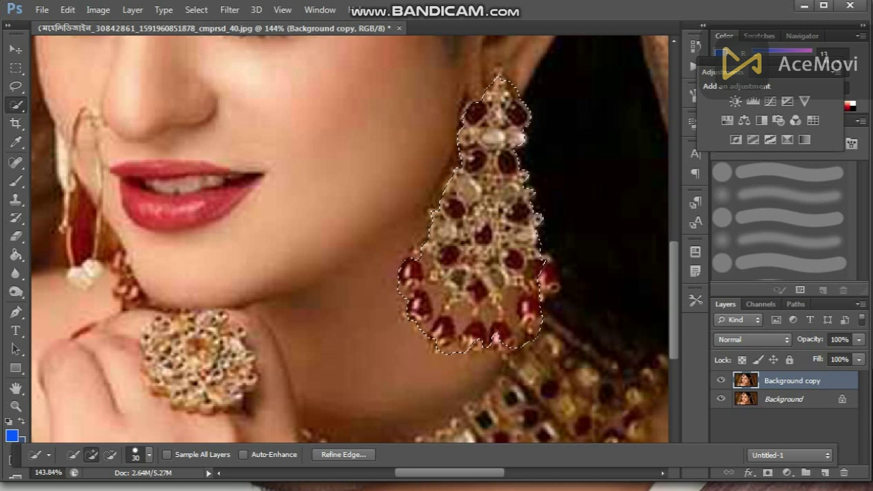
key("bracketright")
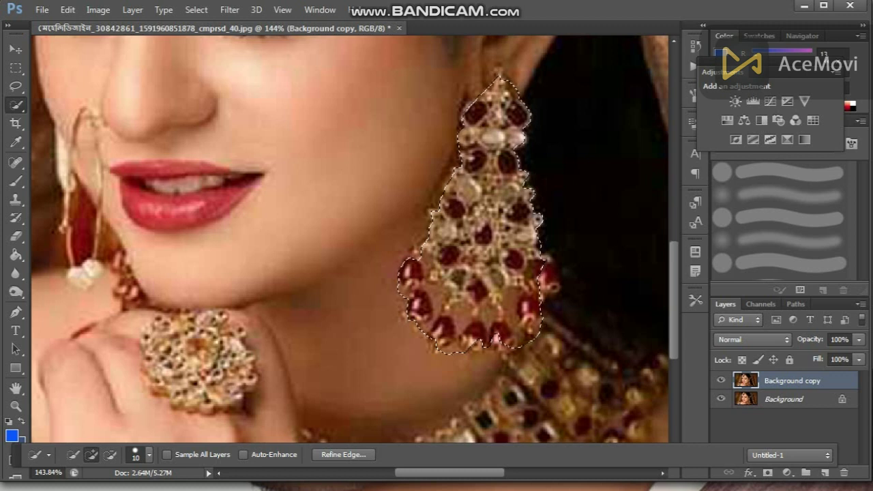
- Add a Vibrance adjustment layer to the selected earring with Vibrance +60 and Saturation +83
left_click(787, 472)
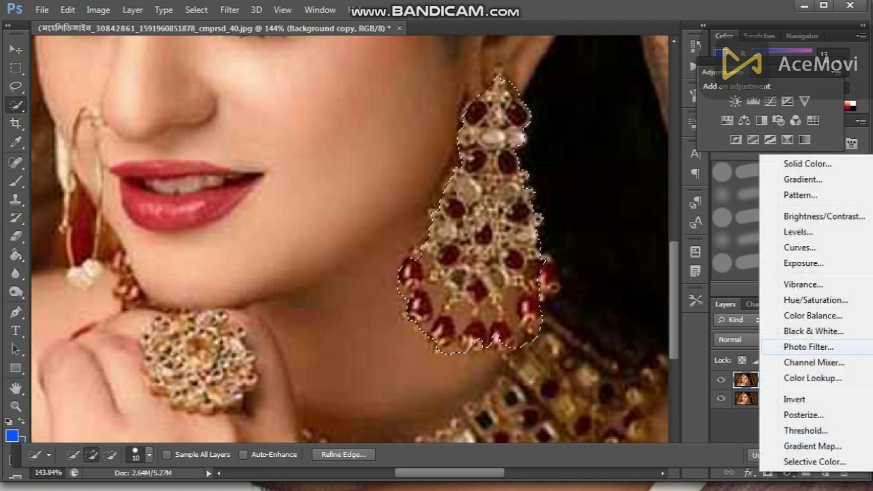
left_click(803, 284)
left_click_drag(456, 69, 655, 72)
left_click_drag(703, 158, 754, 159)
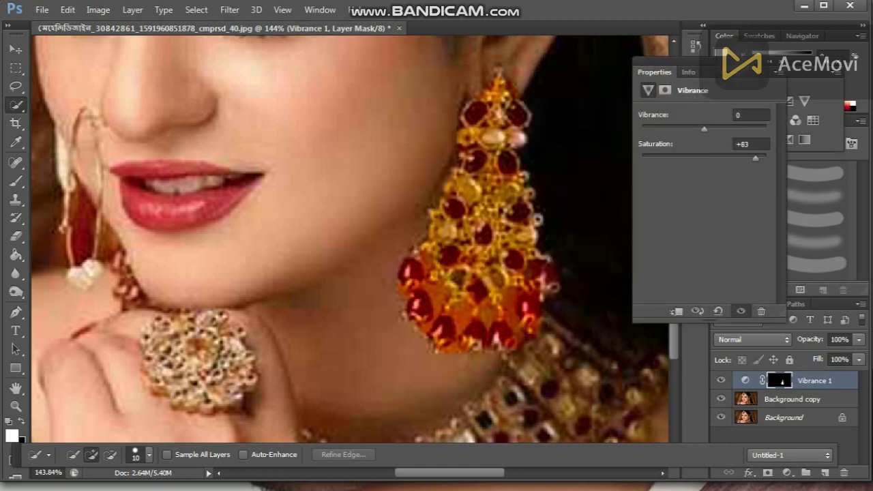
left_click_drag(704, 128, 742, 128)
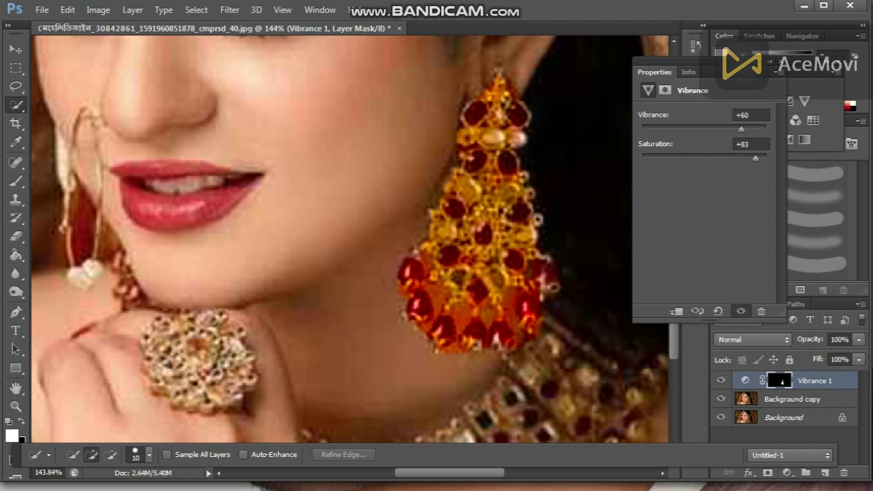
left_click(781, 61)
- Select the flower-shaped ring on the Background copy layer with Quick Selection and trim the excess skin from the selection
scroll(432, 261, "down", 6)
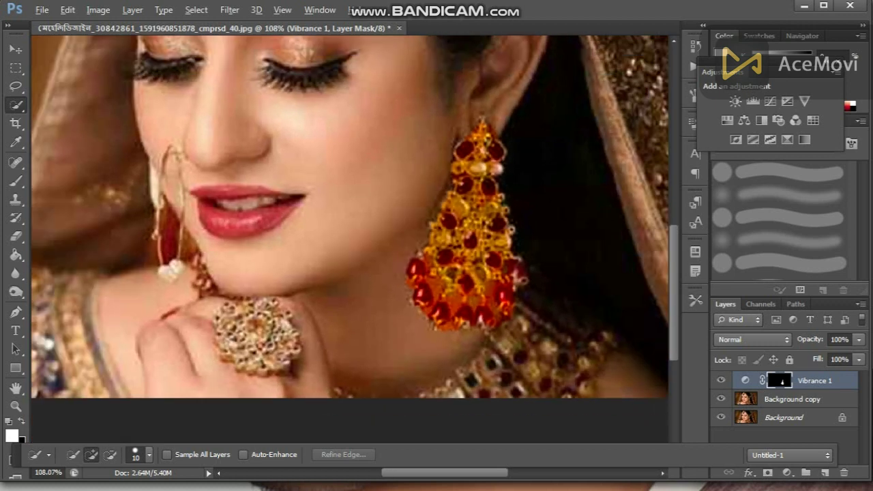
scroll(350, 205, "up", 1)
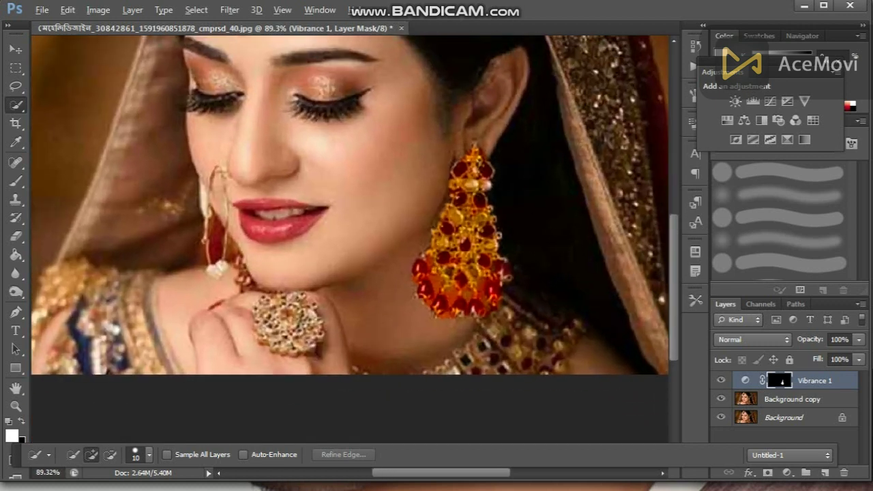
left_click(792, 399)
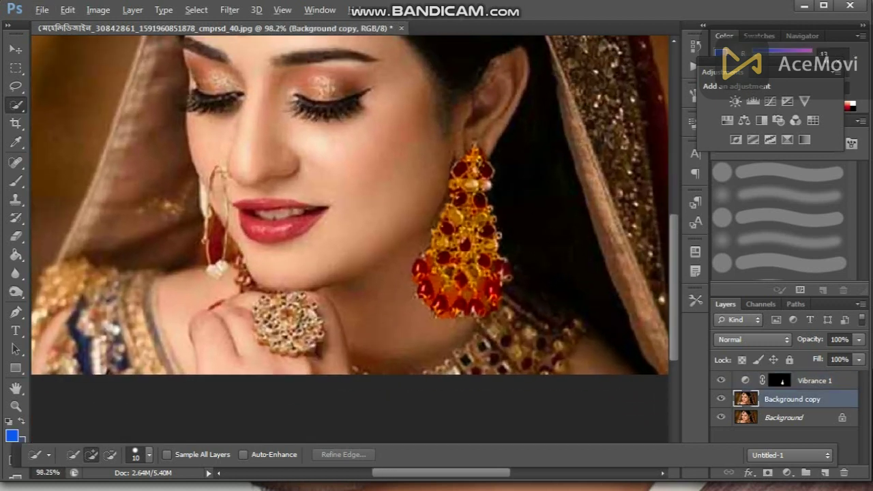
scroll(349, 239, "up", 4)
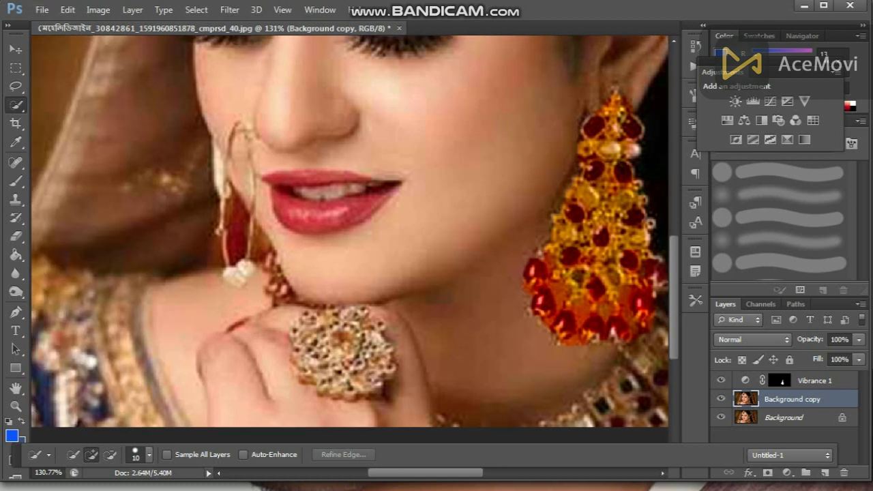
left_click_drag(369, 286, 398, 231)
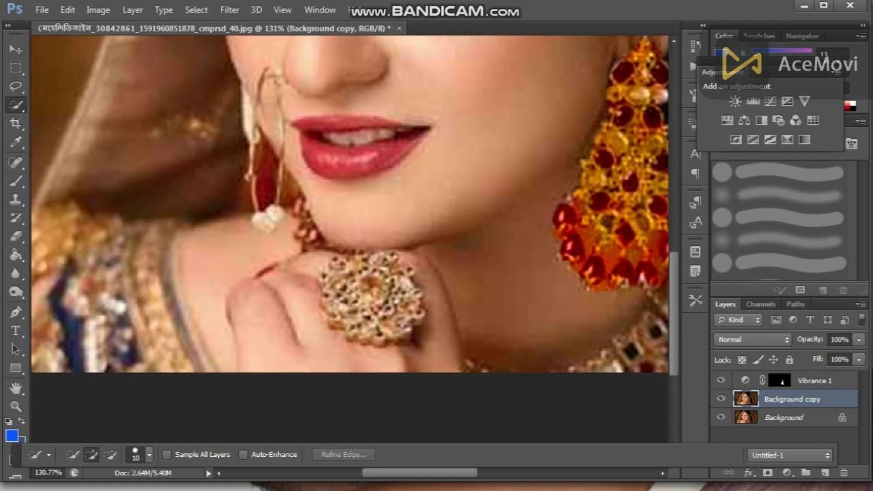
left_click_drag(351, 268, 402, 319)
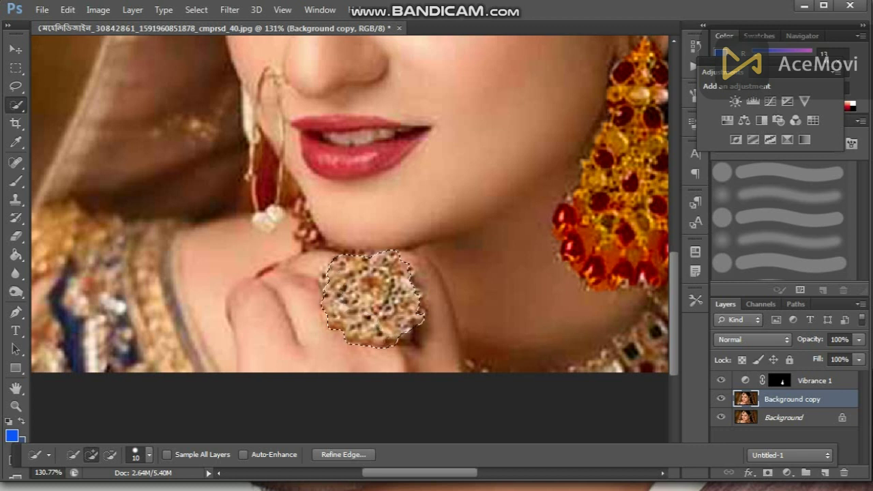
key("alt")
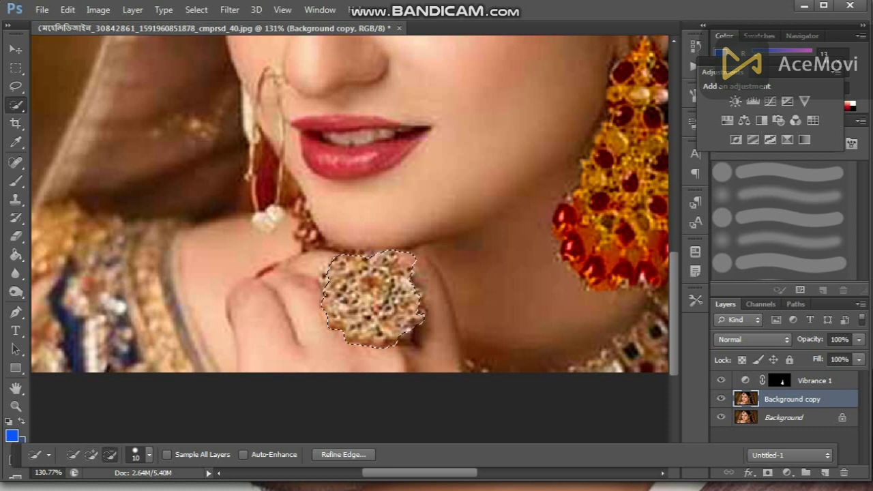
key("alt")
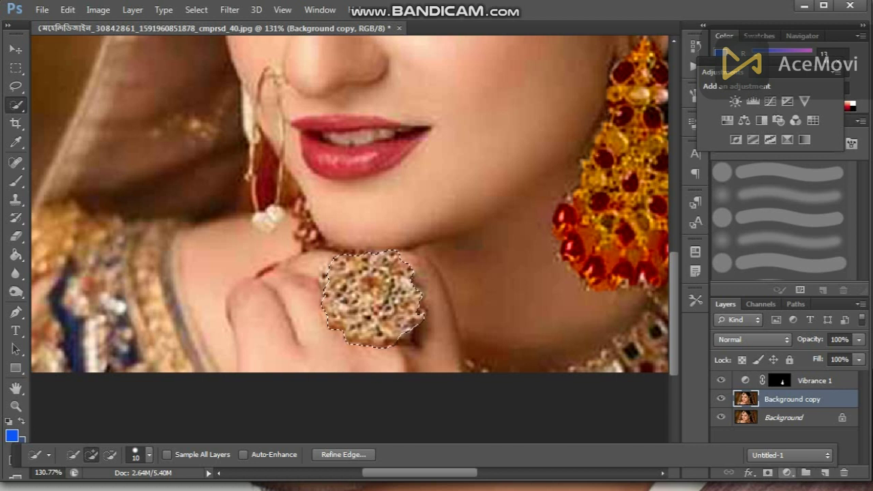
- Add a Hue/Saturation adjustment layer to the selected ring with Hue -5, Saturation +49 and Lightness -5
left_click(787, 472)
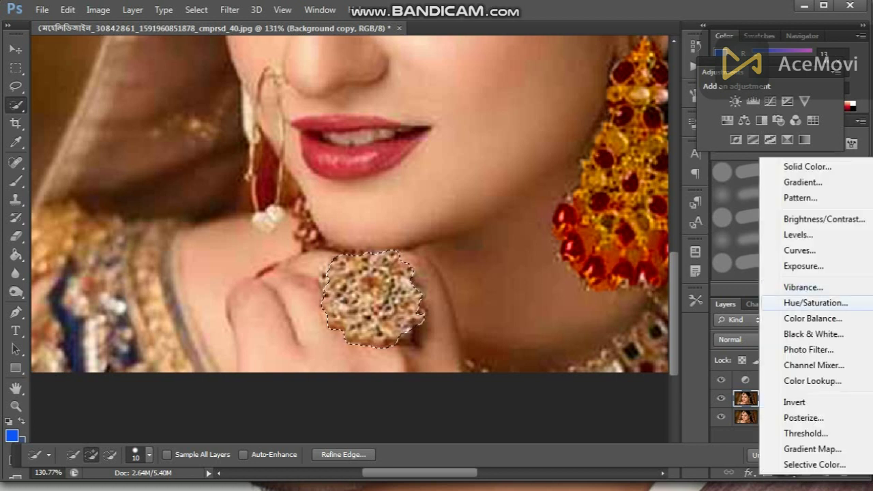
left_click(815, 303)
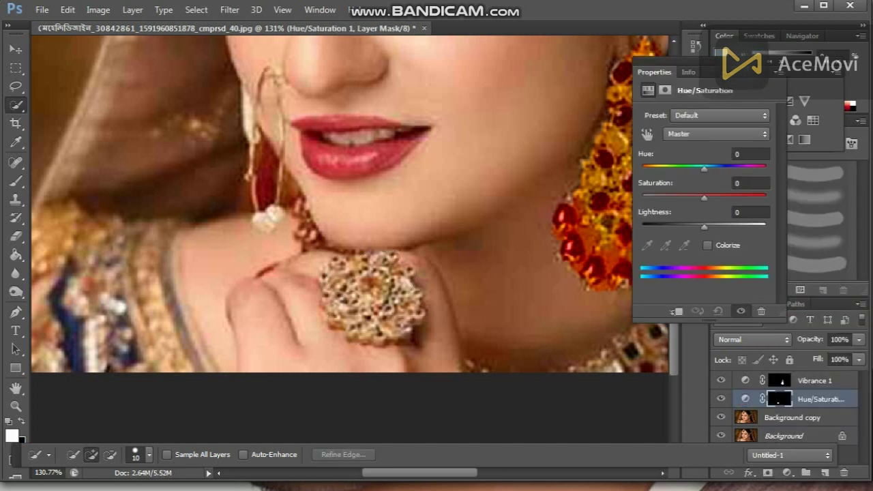
left_click_drag(703, 227, 697, 227)
left_click_drag(704, 198, 729, 198)
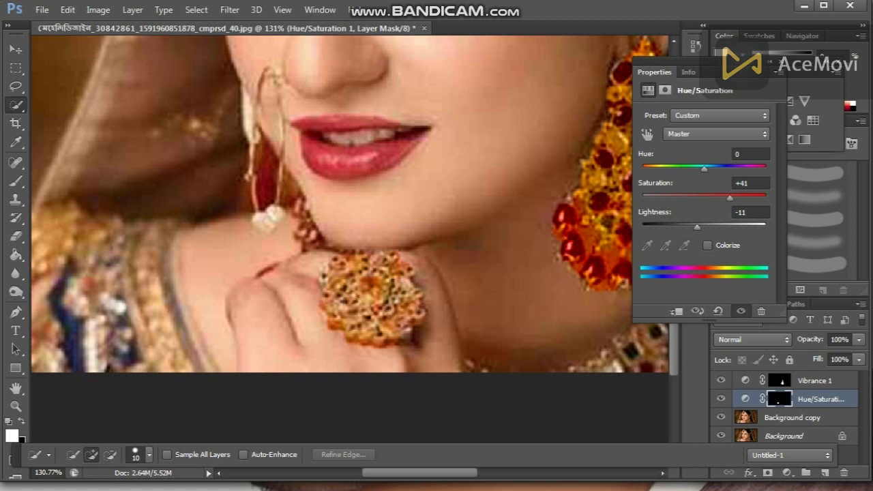
left_click_drag(704, 167, 701, 167)
left_click_drag(696, 225, 701, 225)
left_click_drag(729, 197, 734, 197)
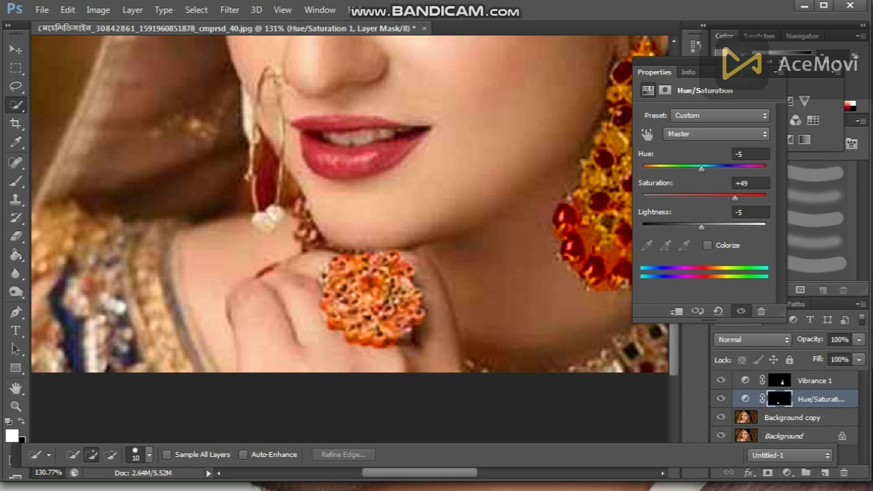
left_click(781, 62)
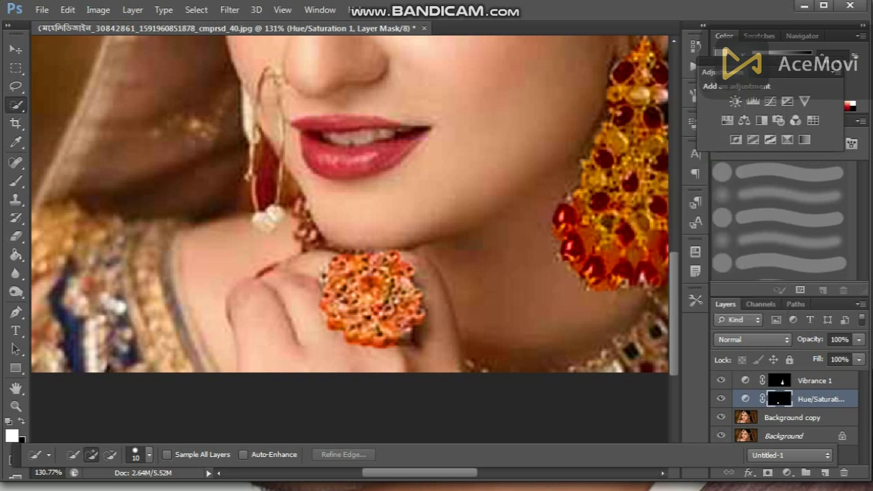
- Toggle the visibility of the Vibrance and Hue/Saturation layers to compare the earring and ring before and after
key("l")
key("ctrl+0")
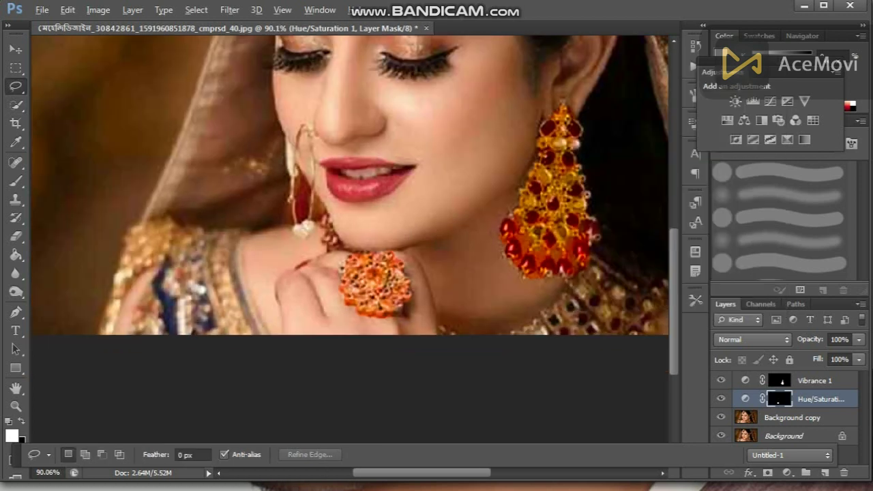
scroll(386, 320, "up", 3)
left_click_drag(386, 326, 418, 277)
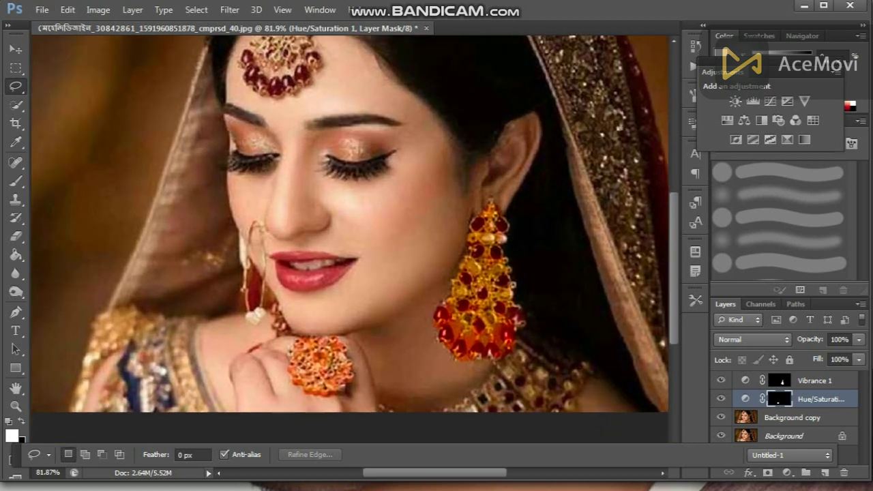
scroll(418, 277, "up", 1)
scroll(355, 231, "down", 2)
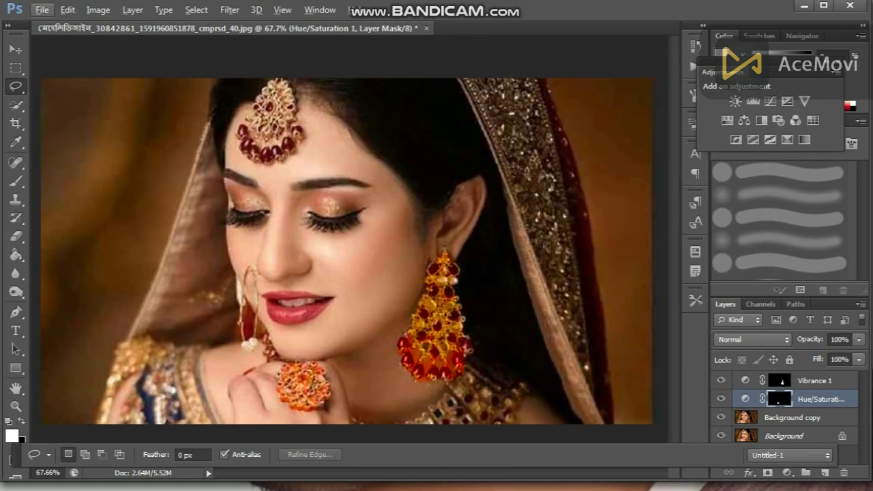
left_click(720, 380)
left_click(721, 379)
left_click(721, 379)
left_click(721, 380)
left_click(721, 398)
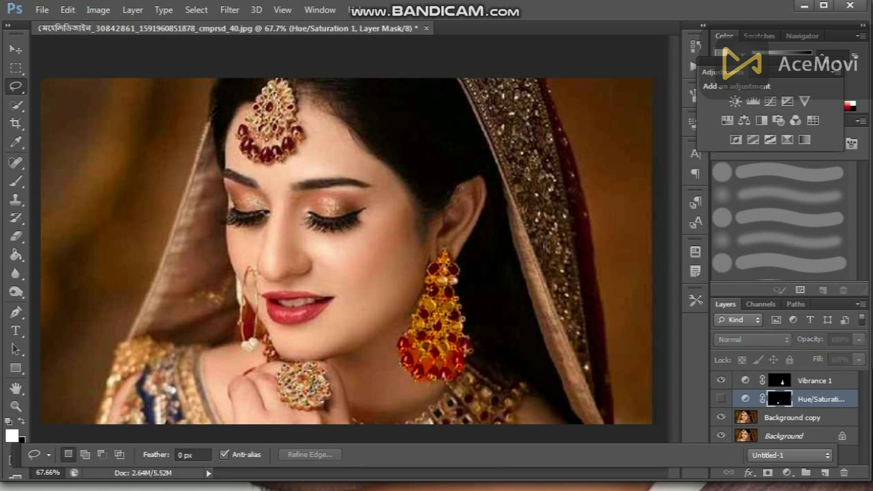
left_click(721, 398)
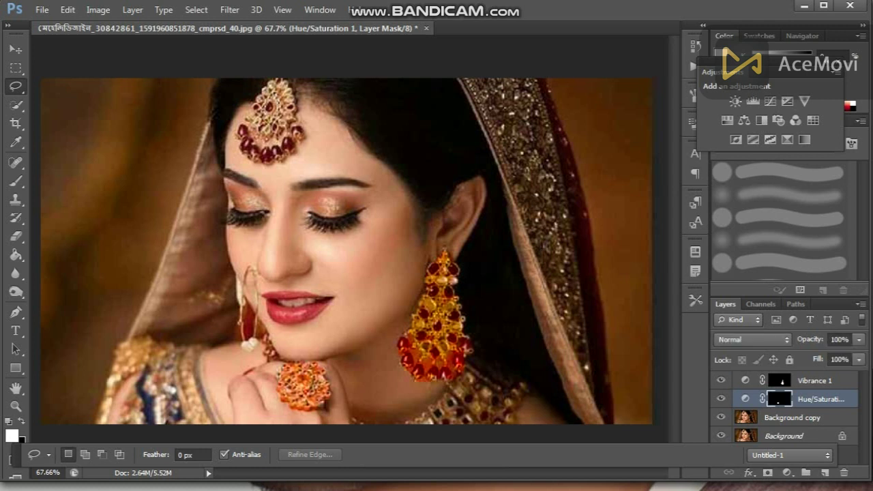
- Lasso the sequined veil and the background beside it, and add a Curves adjustment layer limited to that selection
scroll(347, 250, "down", 2)
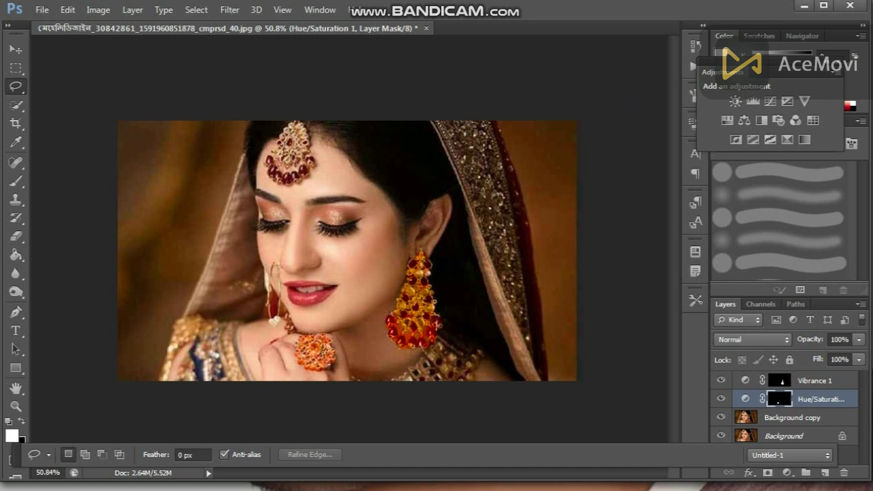
mouse_move(432, 123)
left_mouse_down()
mouse_move(524, 365)
mouse_move(582, 185)
mouse_move(453, 121)
mouse_move(433, 122)
mouse_move(503, 341)
mouse_move(562, 381)
mouse_move(580, 381)
mouse_move(581, 121)
left_mouse_up()
key("ctrl+d")
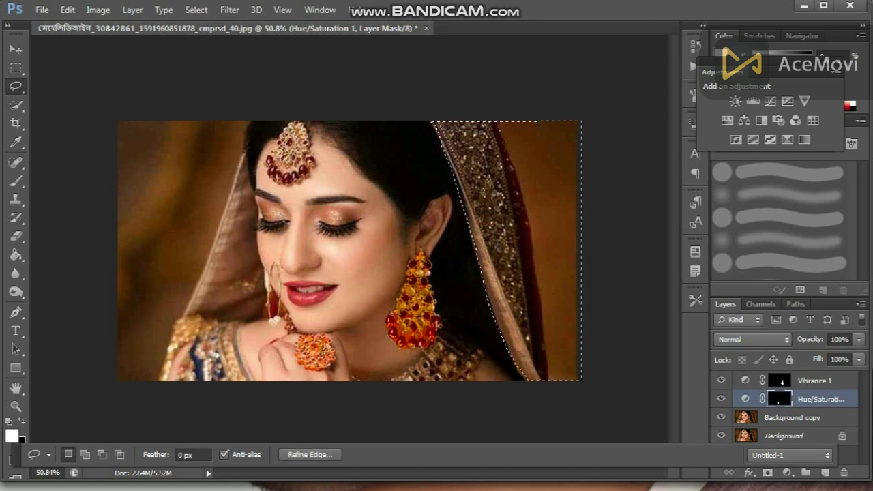
left_click(786, 472)
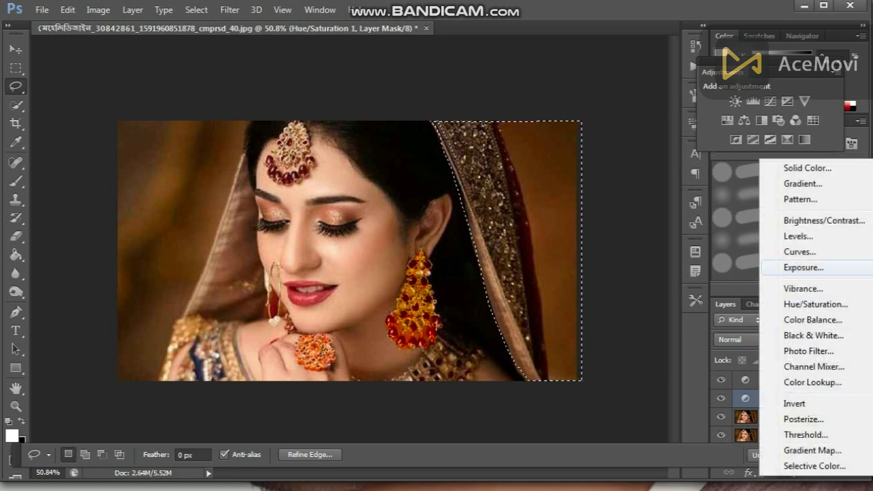
left_click(799, 251)
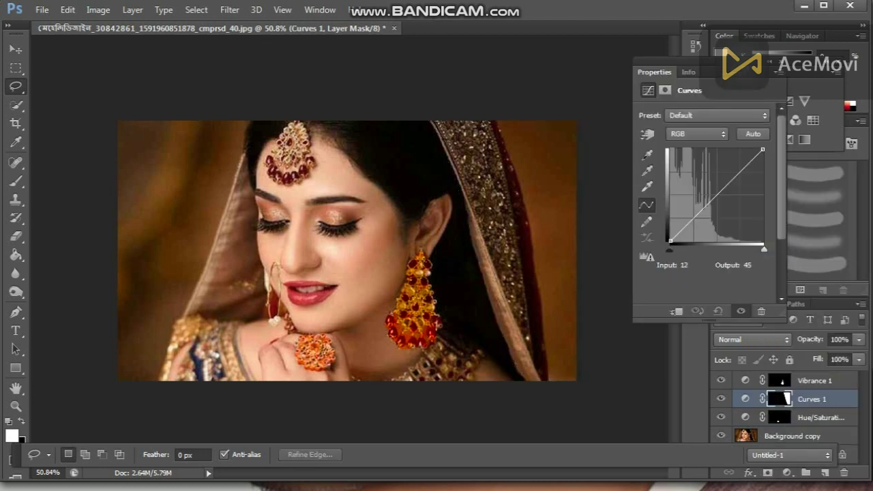
- Try raising the RGB curve's midtones slightly and moving its black point to input 42, output 0
left_click_drag(709, 203, 709, 194)
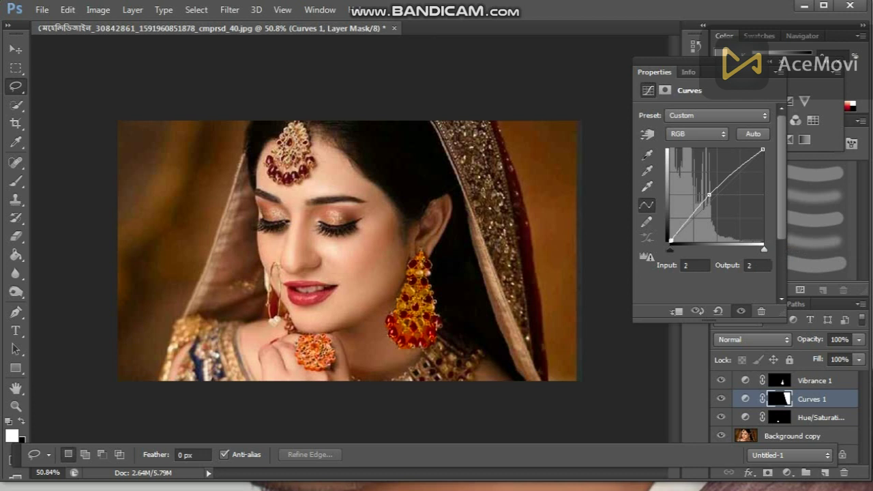
left_click_drag(671, 240, 684, 241)
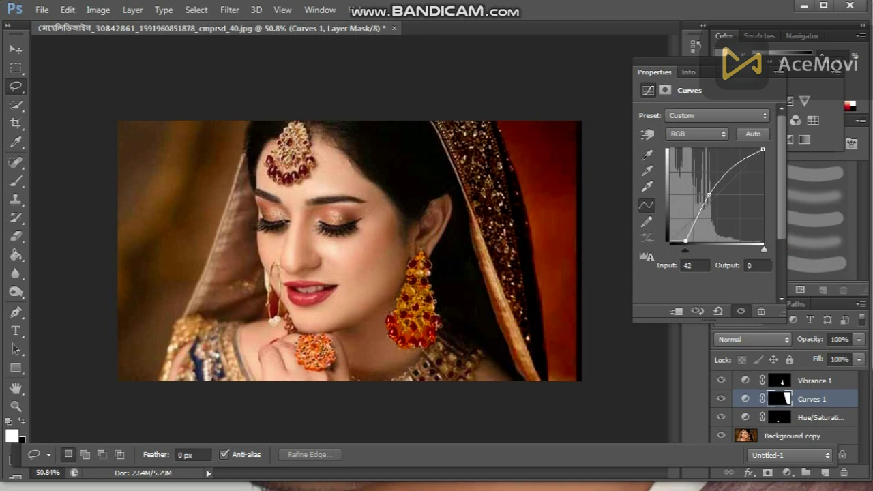
left_click(770, 61)
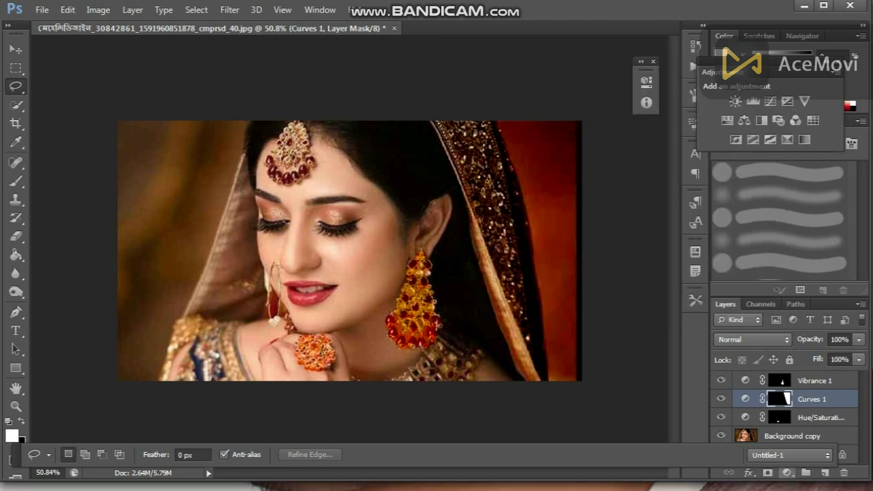
- Try a Hue/Saturation layer with Lightness -1 above the Curves layer, and undo it together with the curve edits
left_click(787, 472)
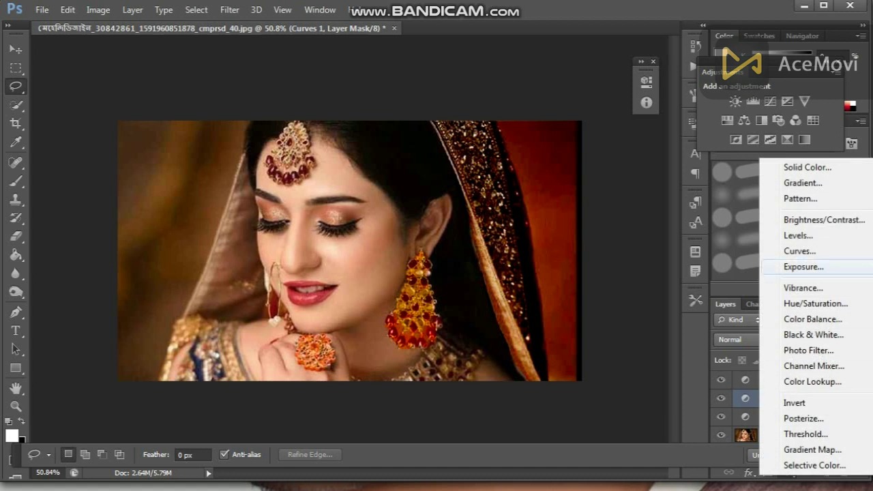
left_click(815, 303)
left_click_drag(658, 65, 705, 57)
left_click_drag(686, 212, 685, 212)
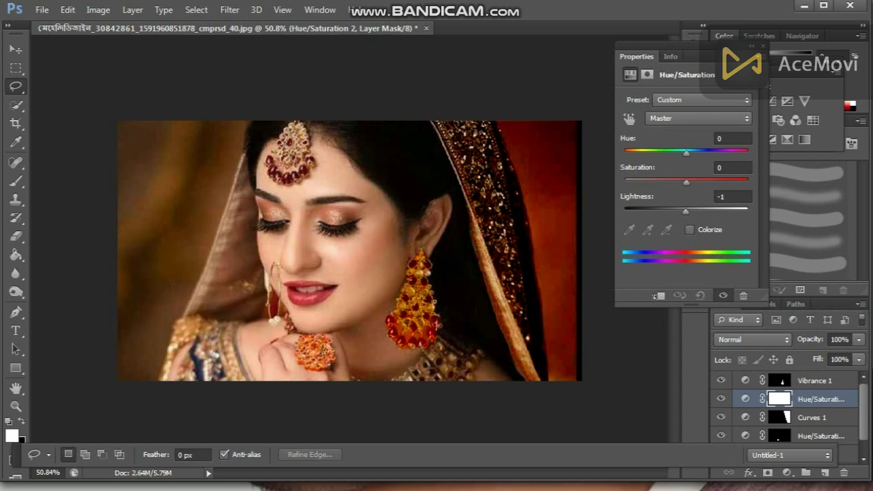
left_click(694, 66)
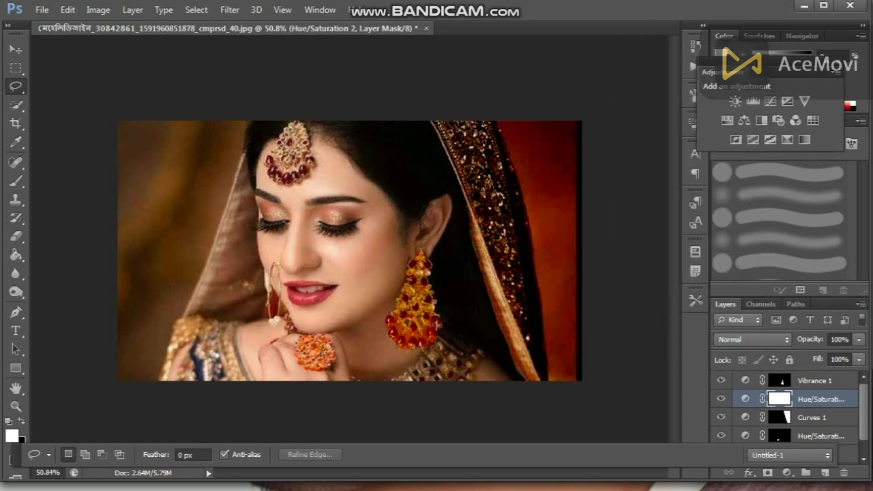
key("Delete")
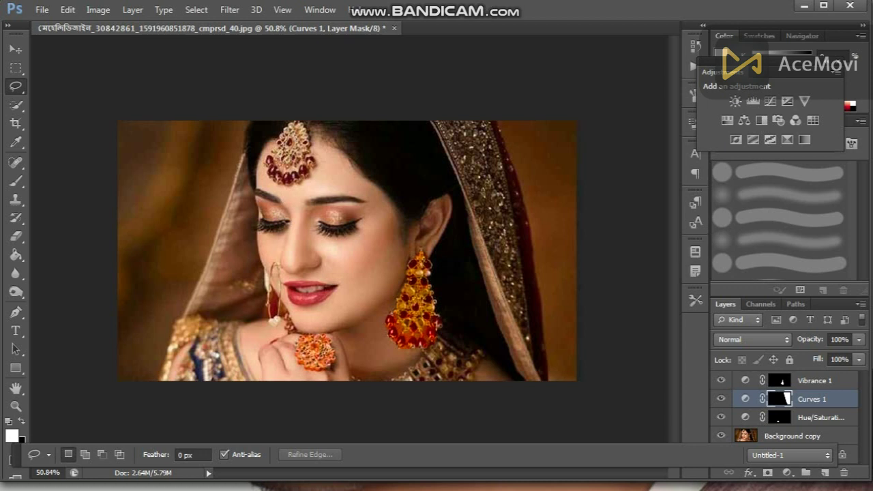
- Add a new layer above the Curves layer and lasso the sequined veil together with the background beside it
left_click(825, 472)
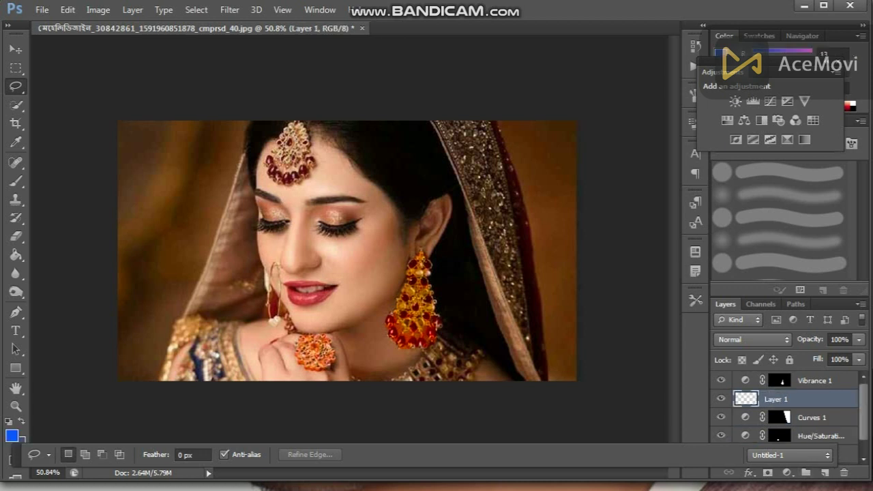
mouse_move(430, 124)
left_mouse_down()
mouse_move(476, 276)
mouse_move(538, 380)
mouse_move(582, 239)
mouse_move(561, 121)
mouse_move(582, 121)
left_mouse_up()
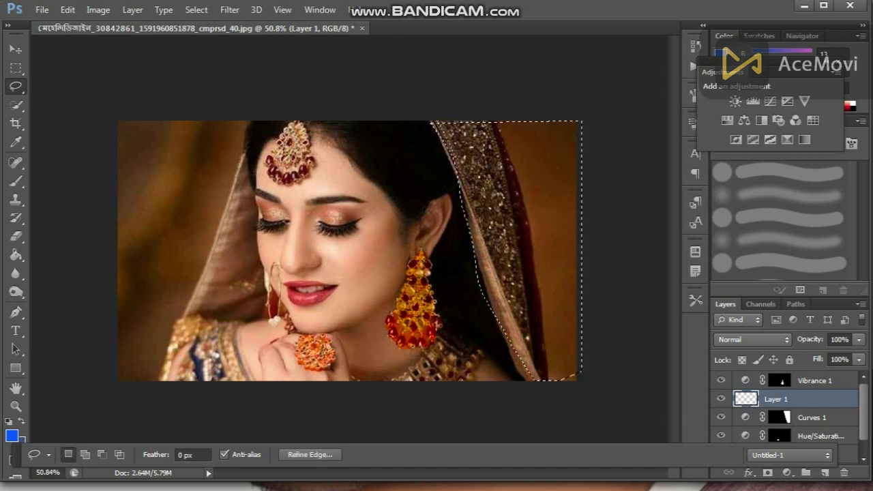
key("ctrl+d")
mouse_move(431, 123)
left_mouse_down()
mouse_move(478, 265)
mouse_move(537, 381)
mouse_move(583, 204)
left_mouse_up()
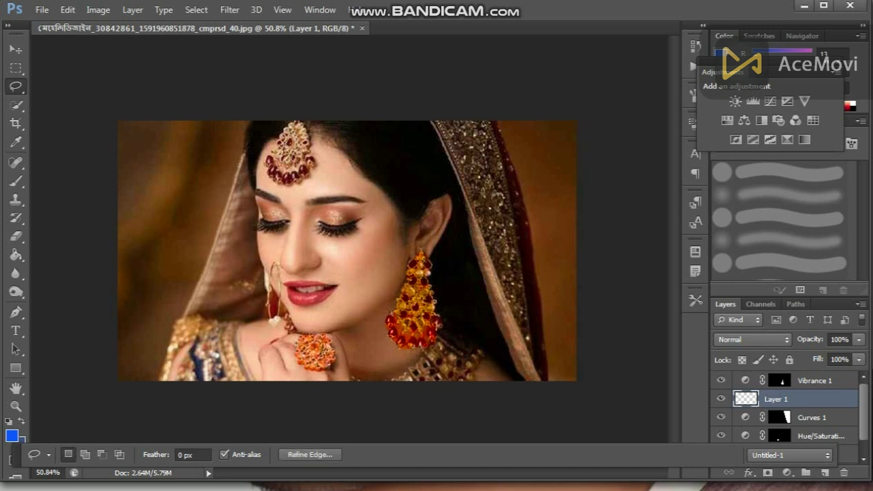
- Add a Hue/Saturation adjustment layer limited to the selection, with Hue -6, Saturation +55 and Lightness -6
left_click(787, 472)
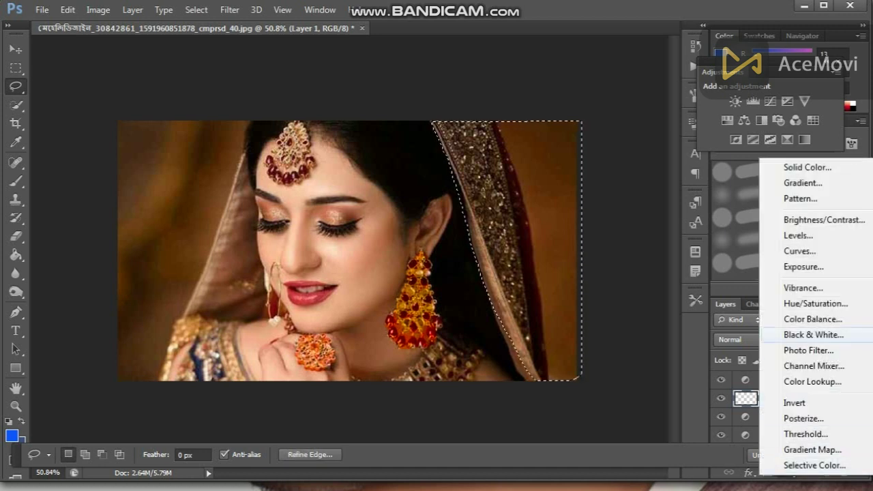
left_click(815, 303)
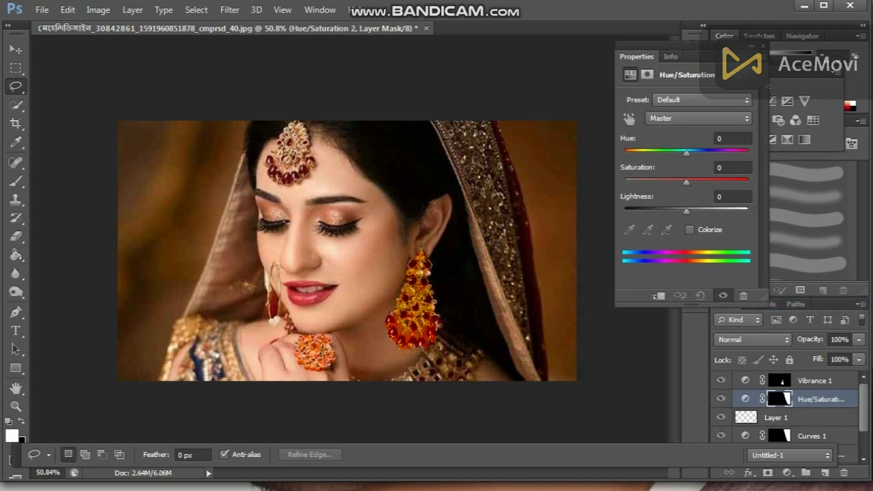
left_click_drag(686, 211, 720, 182)
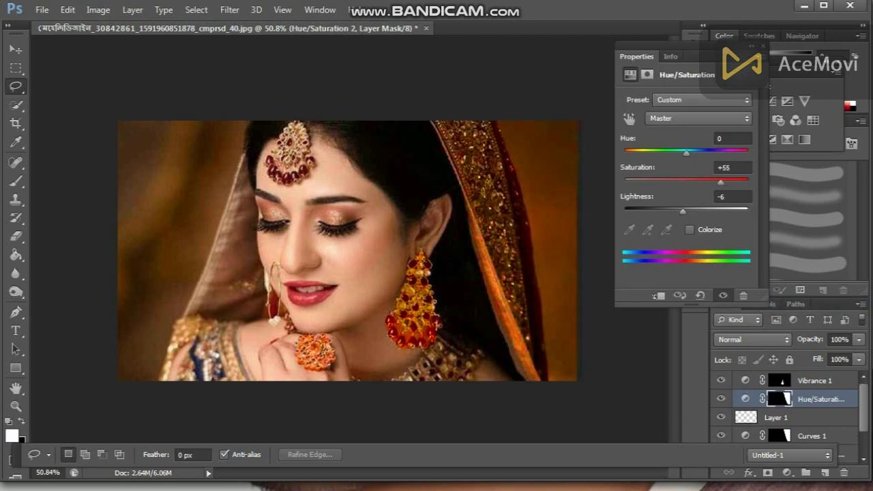
left_click_drag(686, 153, 683, 152)
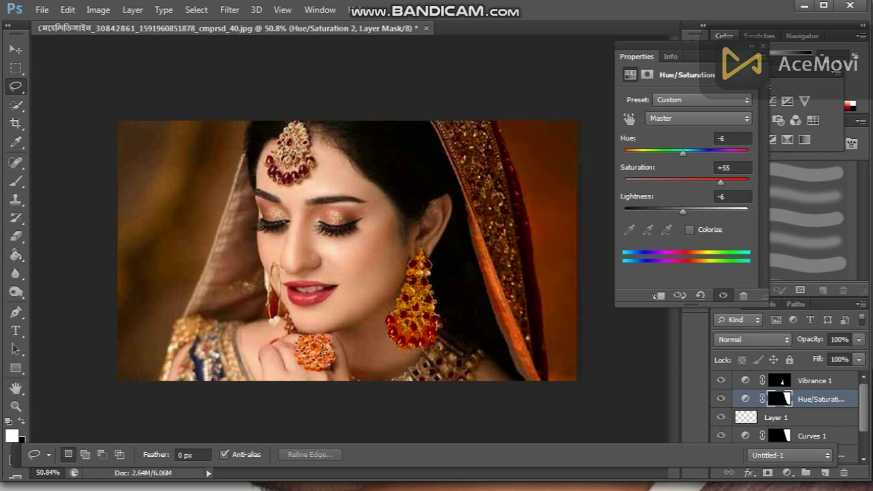
left_click(763, 46)
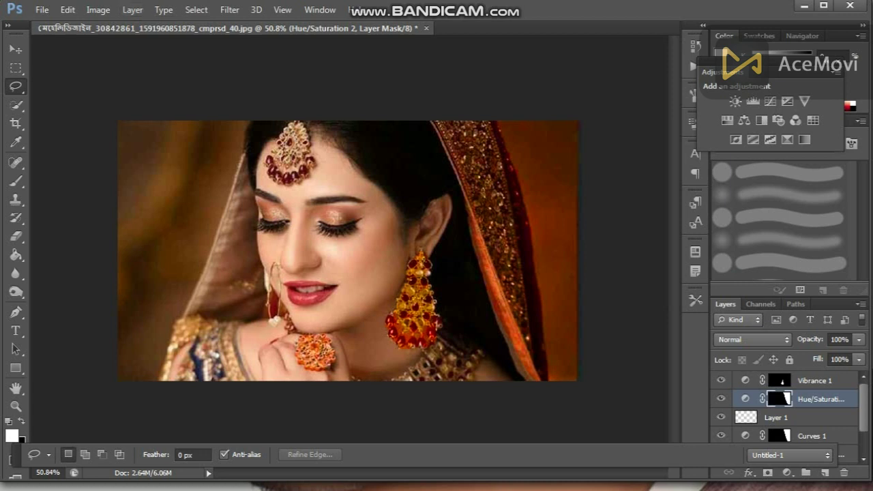
- Add another new layer and lasso the sheer veil and background on the opposite side of the face, above the shoulder
scroll(784, 409, "down", 2)
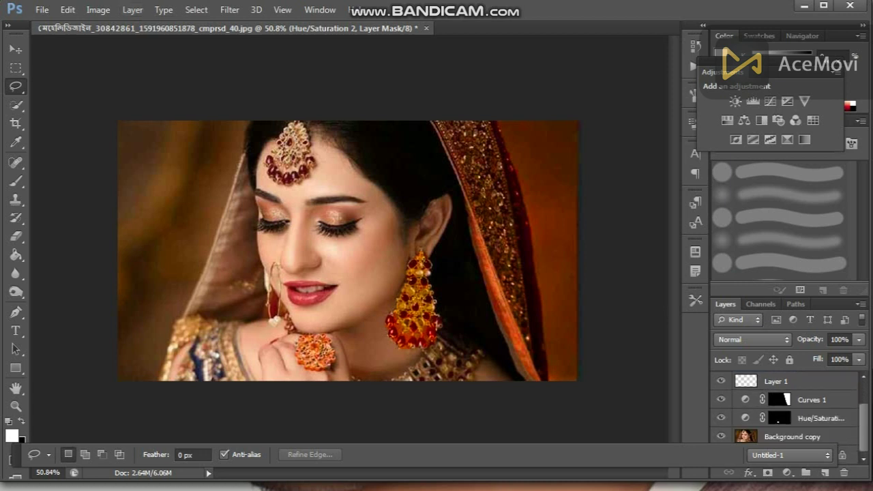
left_click(825, 471)
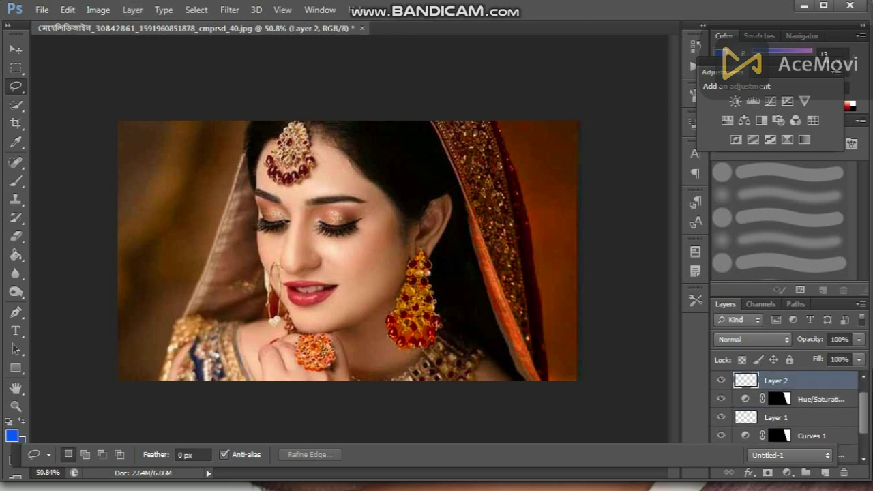
mouse_move(242, 162)
left_mouse_down()
mouse_move(258, 268)
mouse_move(250, 312)
mouse_move(202, 320)
mouse_move(158, 252)
mouse_move(136, 288)
left_mouse_up()
left_click(437, 197)
mouse_move(117, 121)
left_mouse_down()
mouse_move(224, 120)
mouse_move(243, 145)
mouse_move(161, 358)
left_mouse_up()
key("Escape")
left_click_drag(246, 165, 257, 234)
left_click_drag(254, 243, 260, 260)
mouse_move(263, 292)
left_mouse_down()
mouse_move(214, 321)
mouse_move(179, 315)
mouse_move(156, 379)
mouse_move(130, 381)
mouse_move(118, 218)
mouse_move(127, 121)
mouse_move(244, 121)
left_mouse_up()
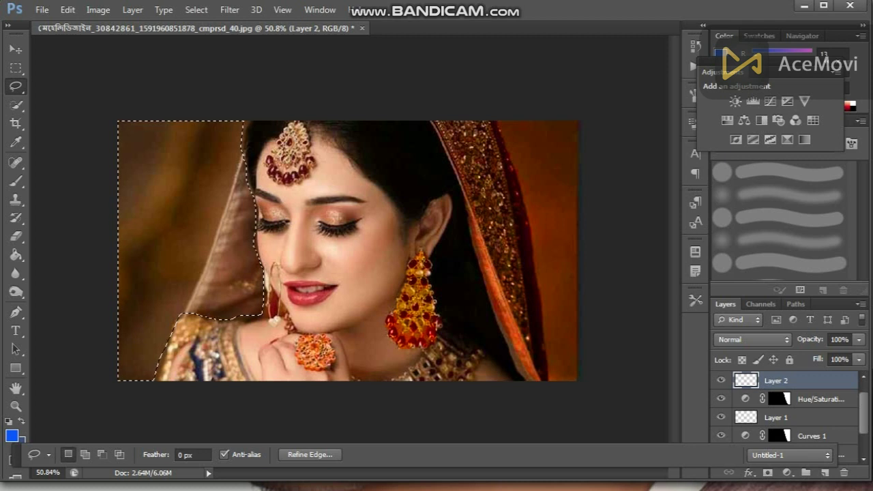
- Try a Hue/Saturation adjustment layer on the sheer veil selection with Hue -9, Saturation +39 and Lightness -9
left_click(787, 472)
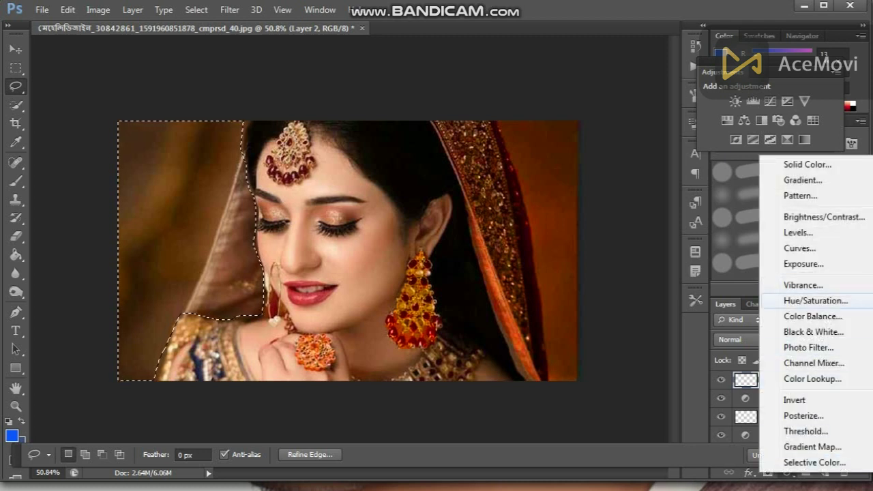
left_click(816, 301)
left_click_drag(686, 211, 680, 211)
left_click_drag(686, 182, 710, 182)
left_click_drag(686, 153, 679, 153)
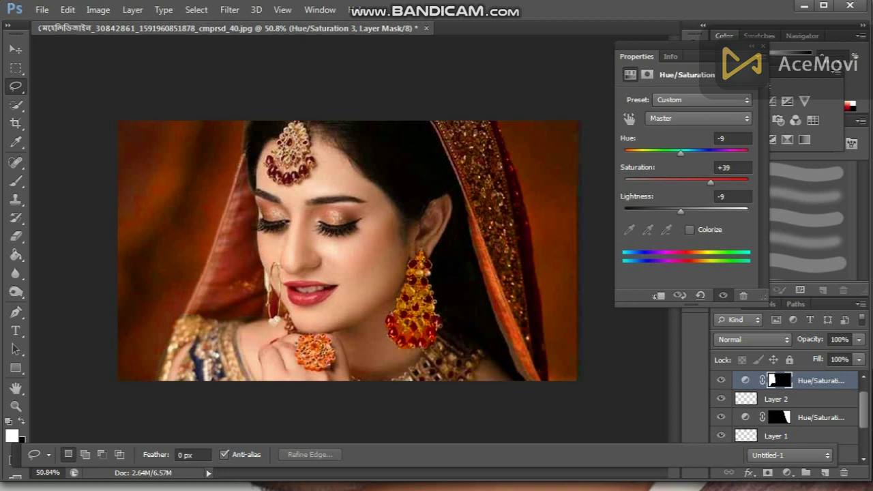
left_click(763, 46)
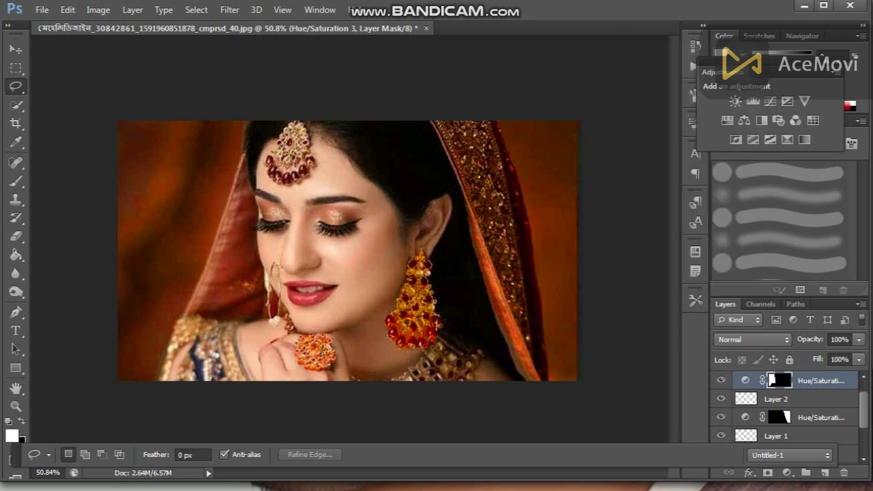
- Merge the visible layers into a single Background layer and duplicate it
left_click(132, 11)
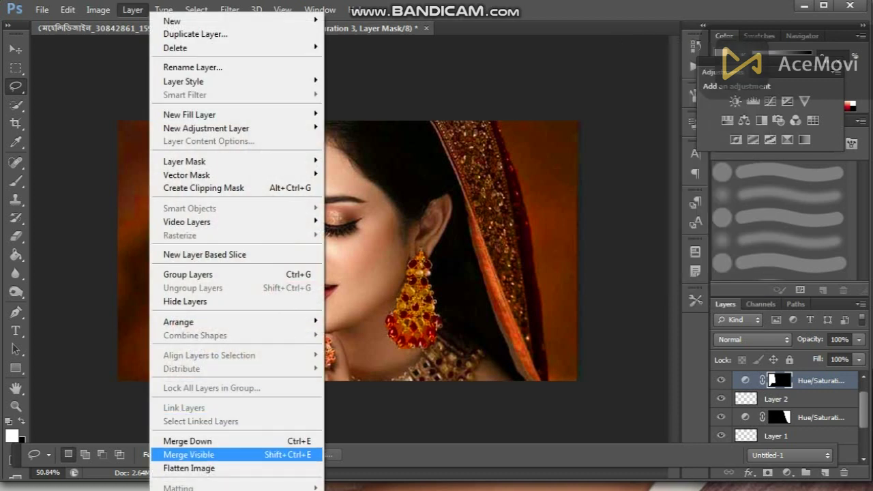
left_click(188, 440)
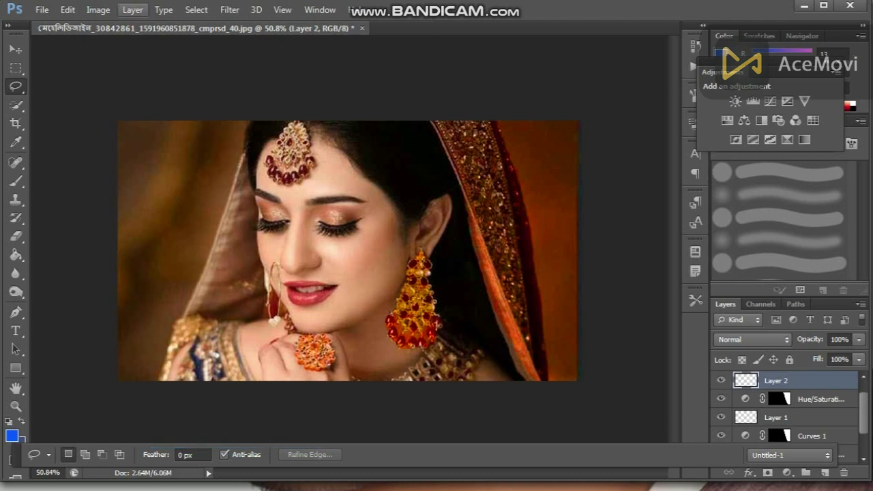
left_click(132, 9)
left_click(188, 454)
left_click_drag(784, 380, 824, 472)
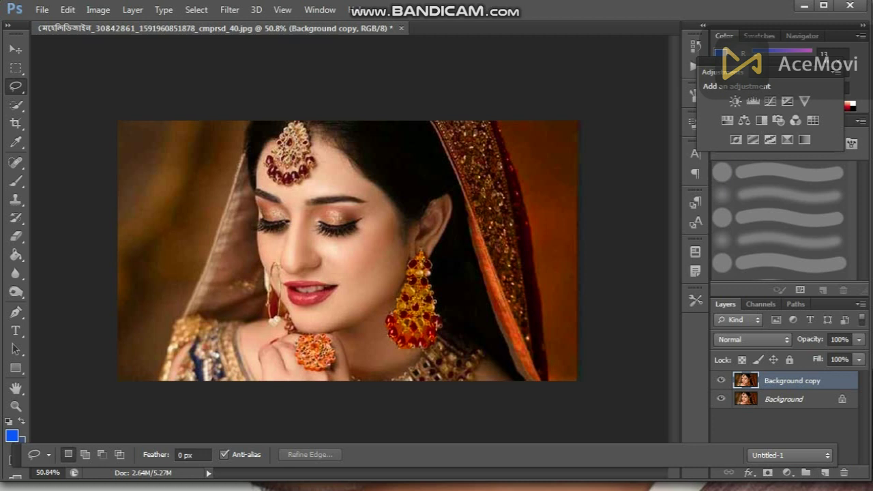
- Select the eyeshadow areas of both eyelids with the Quick Selection tool
scroll(341, 262, "up", 7)
scroll(342, 261, "down", 2)
scroll(342, 261, "up", 2)
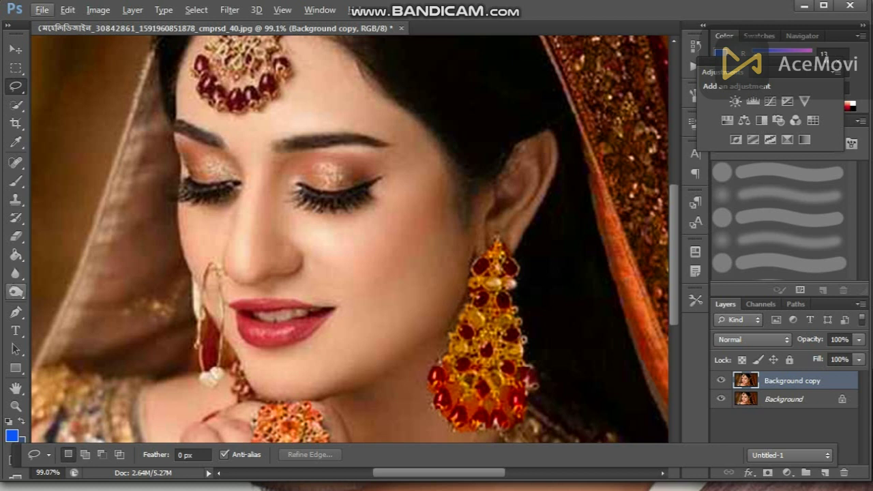
left_click(16, 105)
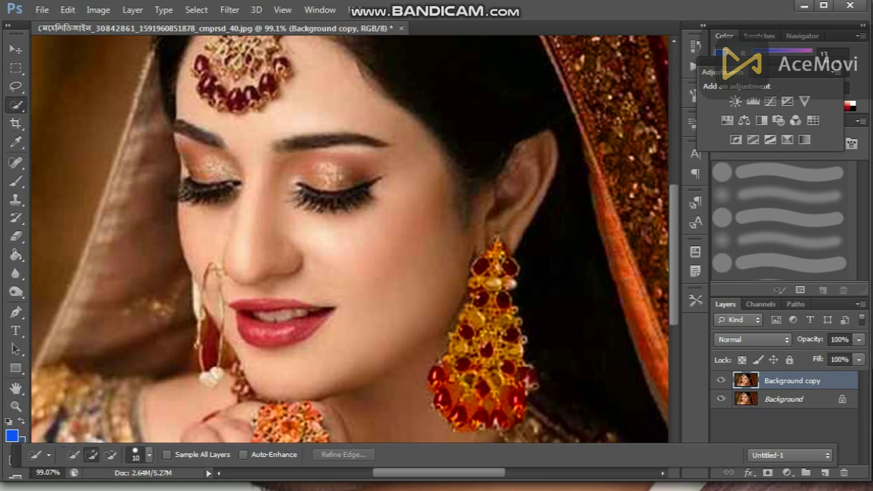
left_click(195, 161)
left_click_drag(314, 170, 368, 170)
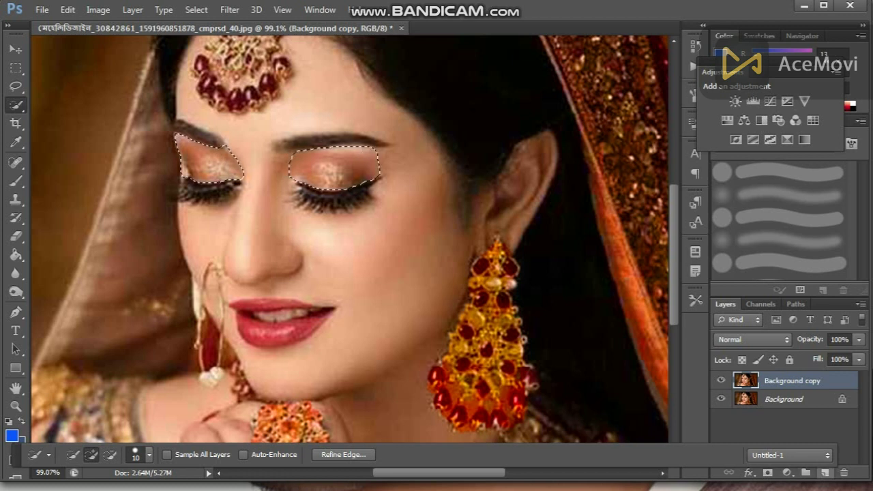
- Add a new layer above the Background copy and open its blending options
left_click(825, 472)
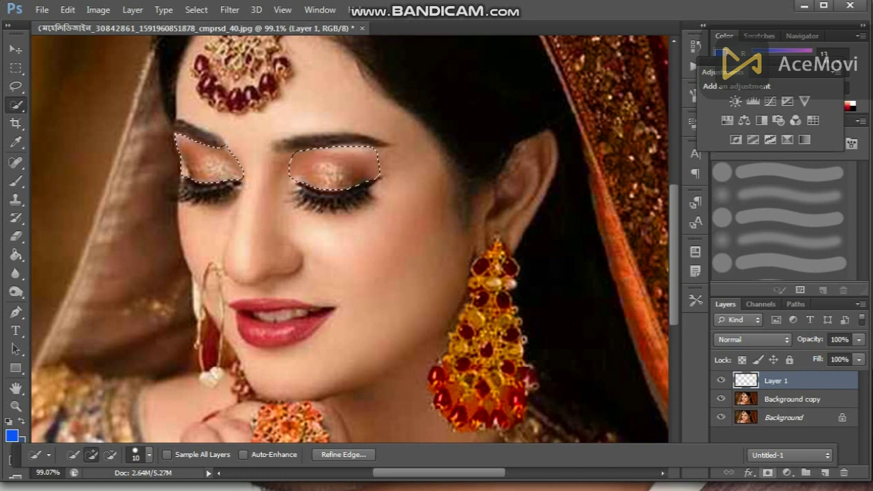
left_click(749, 472)
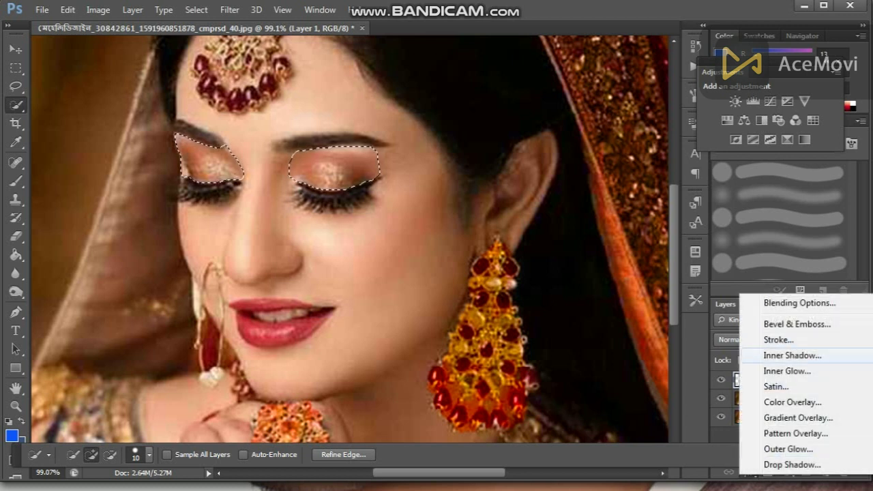
left_click(748, 473)
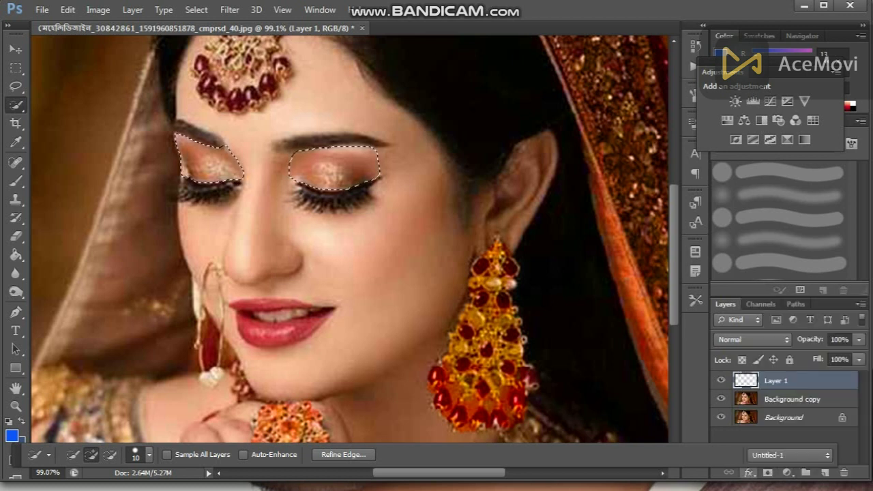
left_click(748, 472)
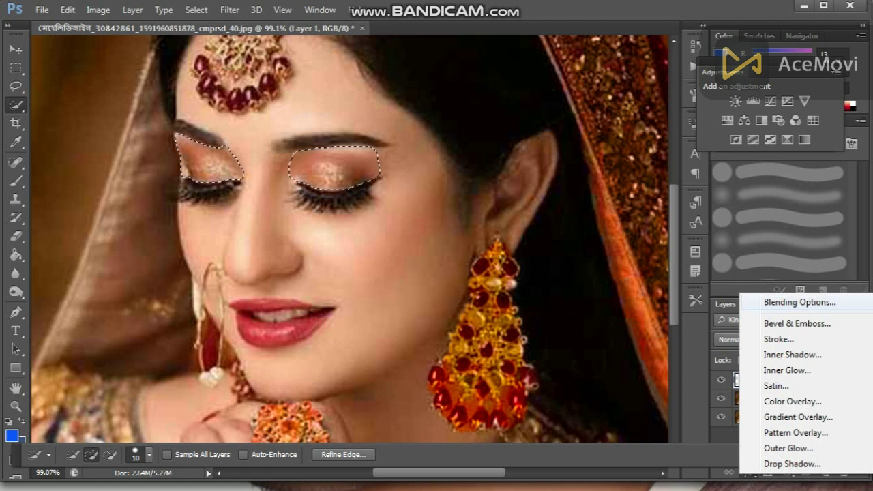
left_click(800, 302)
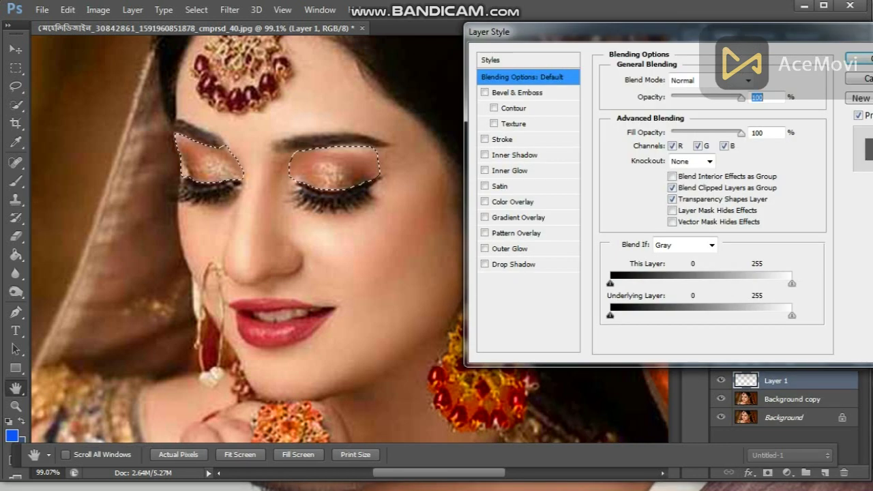
- Enable Bevel & Emboss with Contour and Texture, plus Stroke and Pattern Overlay, in the new layer's style
left_click(493, 123)
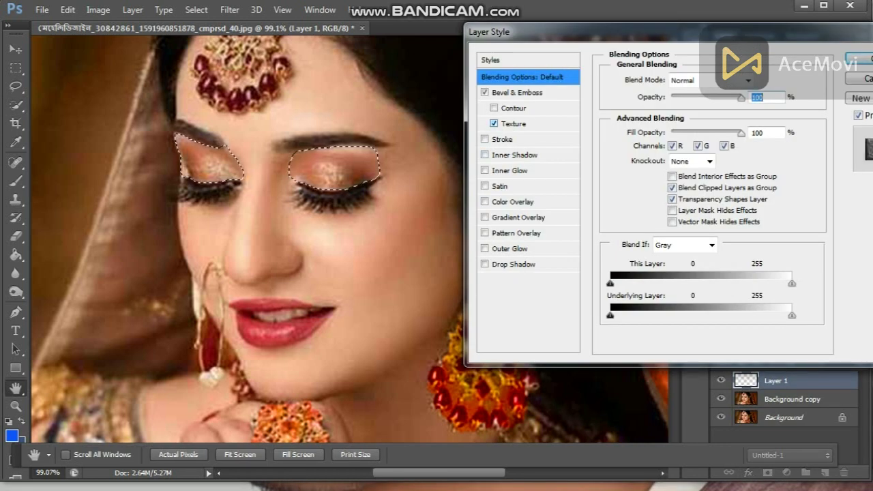
left_click(494, 124)
left_click(485, 139)
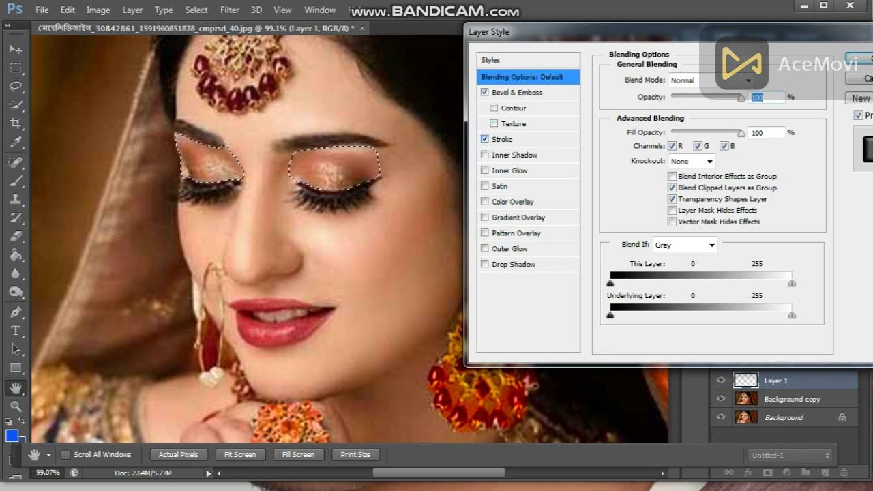
left_click(484, 139)
left_click(484, 264)
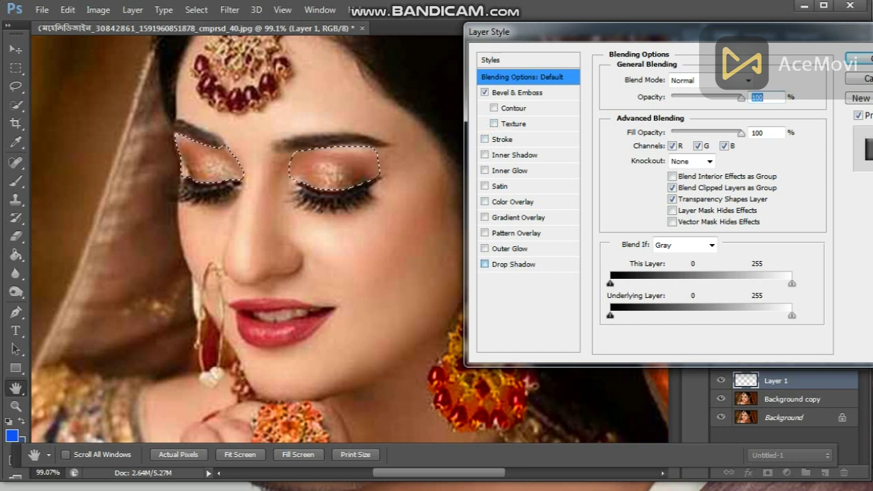
left_click(484, 264)
left_click(484, 232)
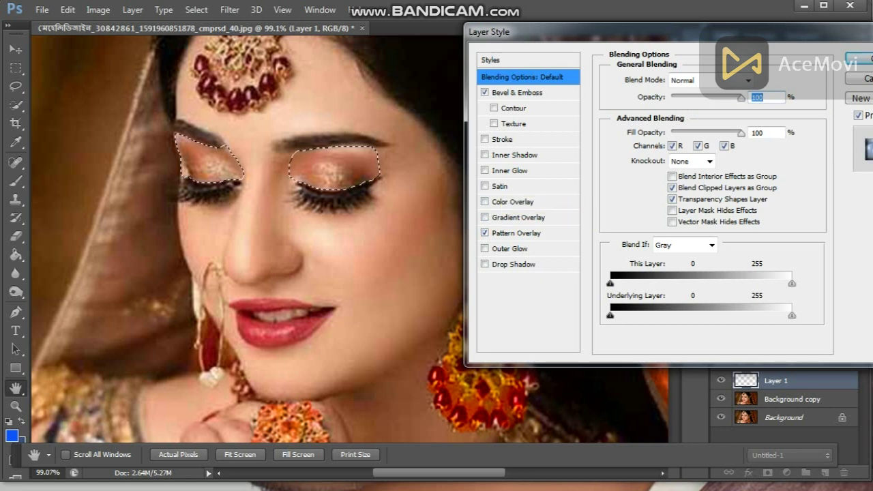
left_click(494, 107)
left_click(494, 123)
left_click(485, 139)
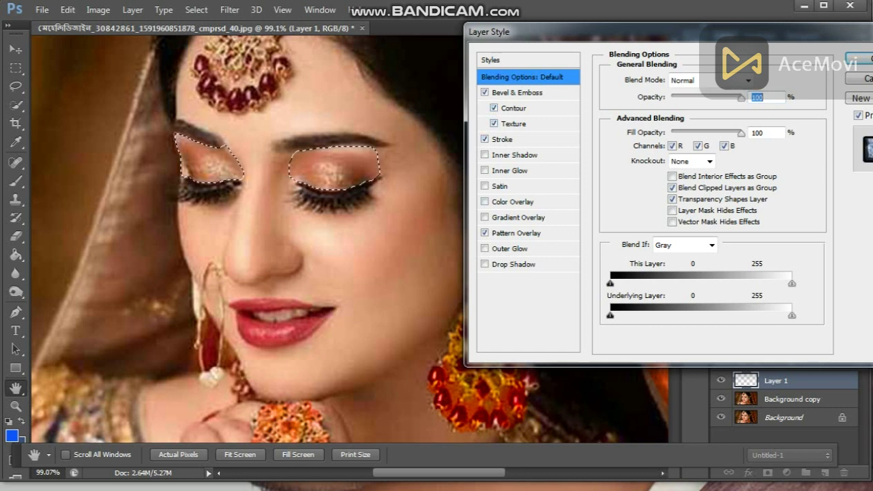
- Set the layer's blend mode to Darken at 10% opacity, and enable Inner Shadow and Inner Glow in its style
left_click(748, 81)
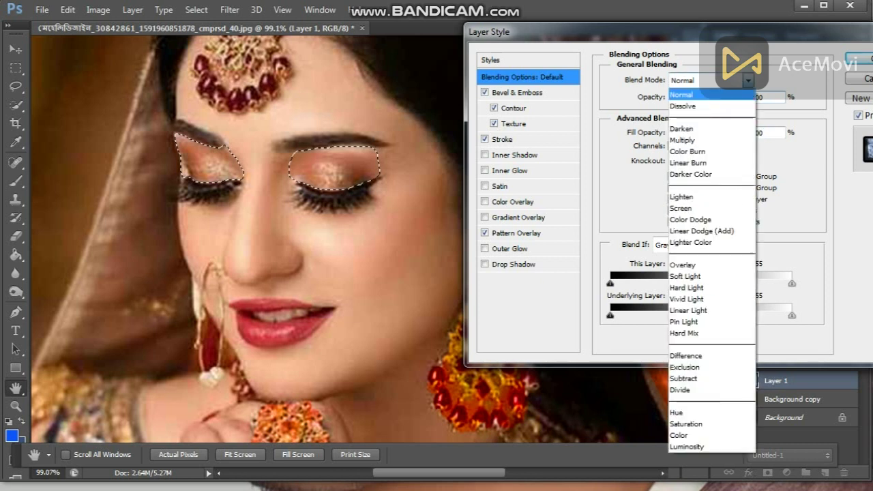
left_click(690, 220)
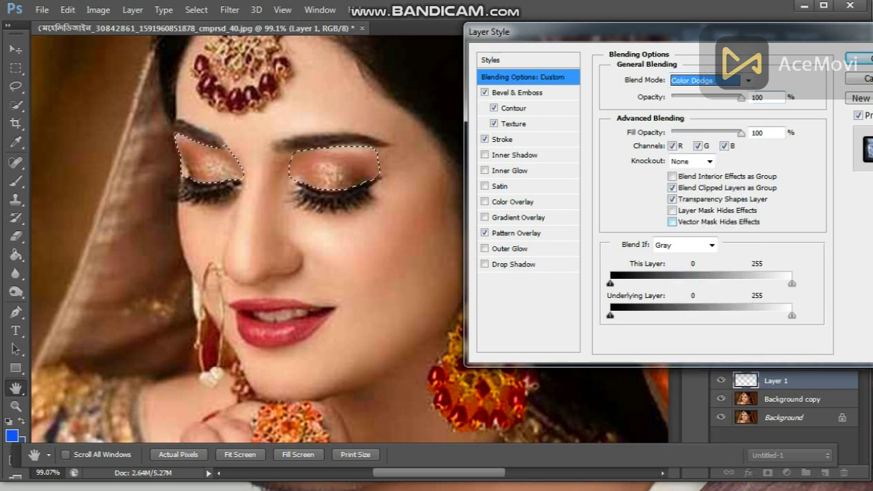
left_click(748, 80)
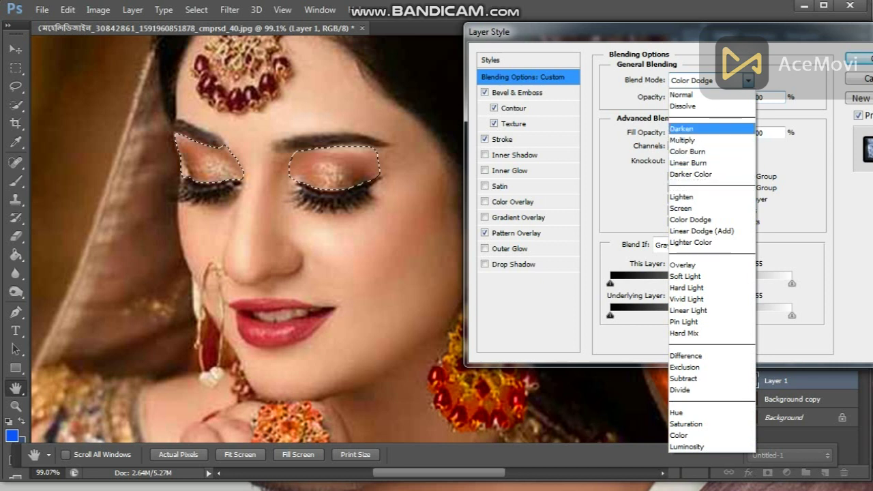
left_click(681, 128)
left_click(485, 155)
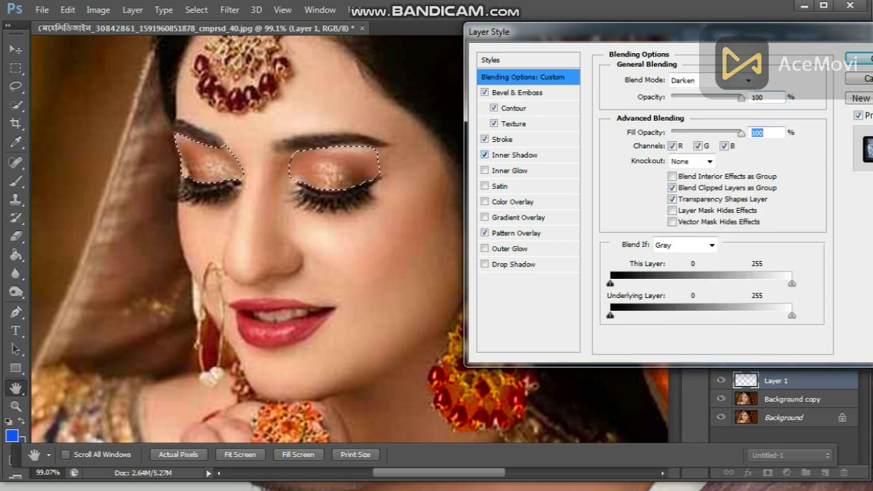
left_click(485, 170)
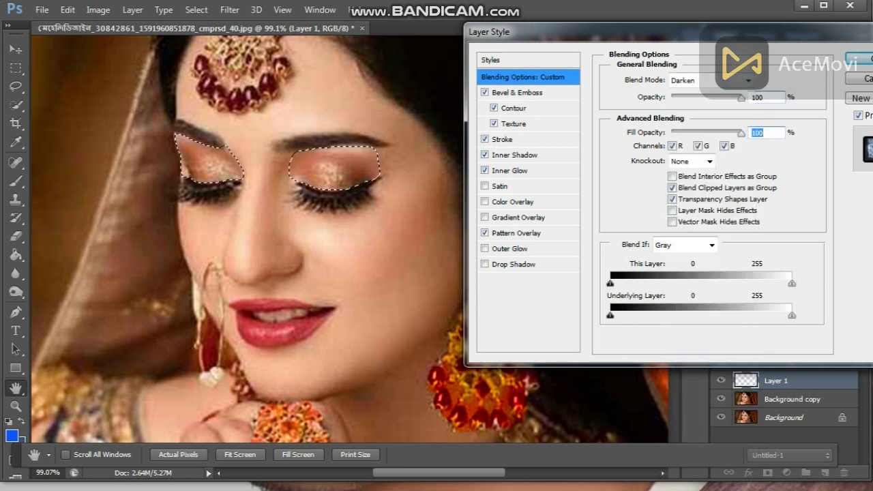
left_click(678, 97)
- Limit the Gray Blend If range of this layer to 86–177
left_click(722, 283)
left_click_drag(722, 283, 737, 283)
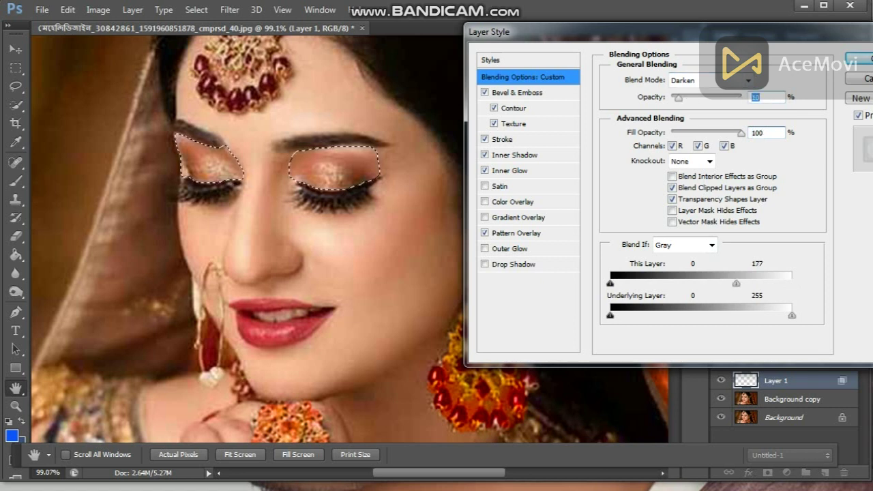
left_click_drag(610, 283, 671, 283)
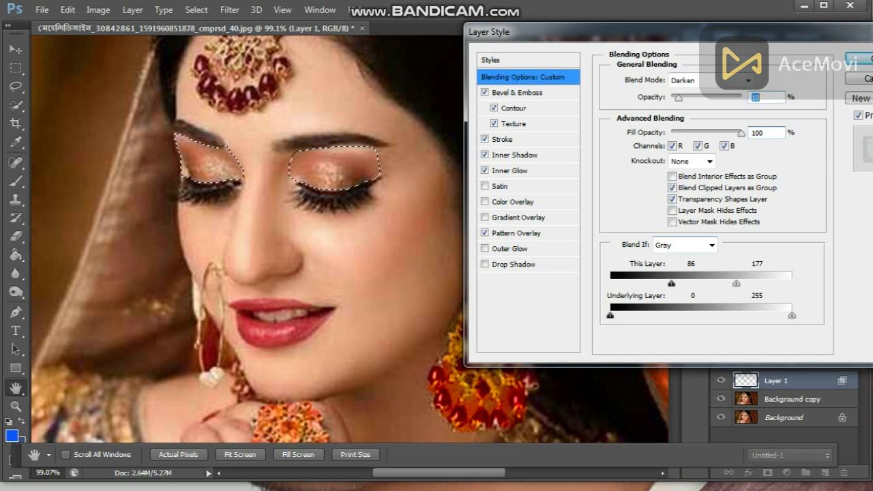
- Limit the Green Blend If range to 133–200 for this layer and 189–220 for the underlying layer, and apply the style
left_click(685, 245)
left_click(675, 282)
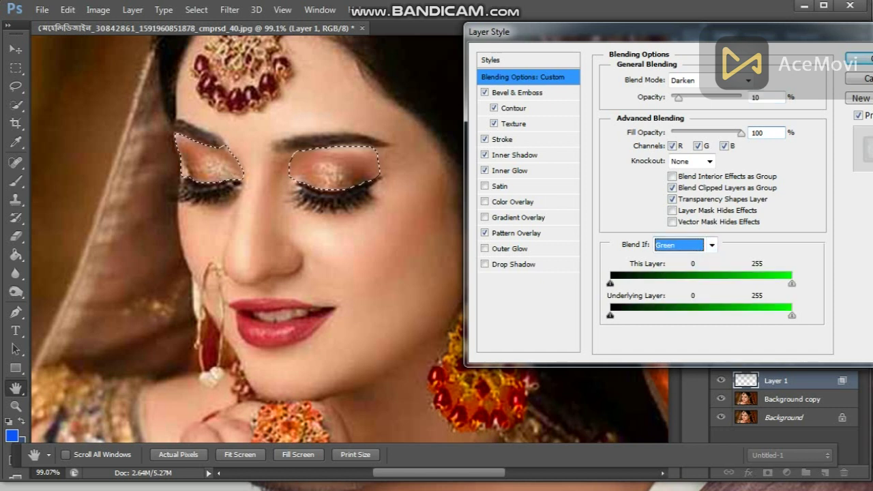
left_click_drag(609, 315, 745, 315)
left_click_drag(610, 283, 705, 283)
left_click_drag(791, 283, 753, 283)
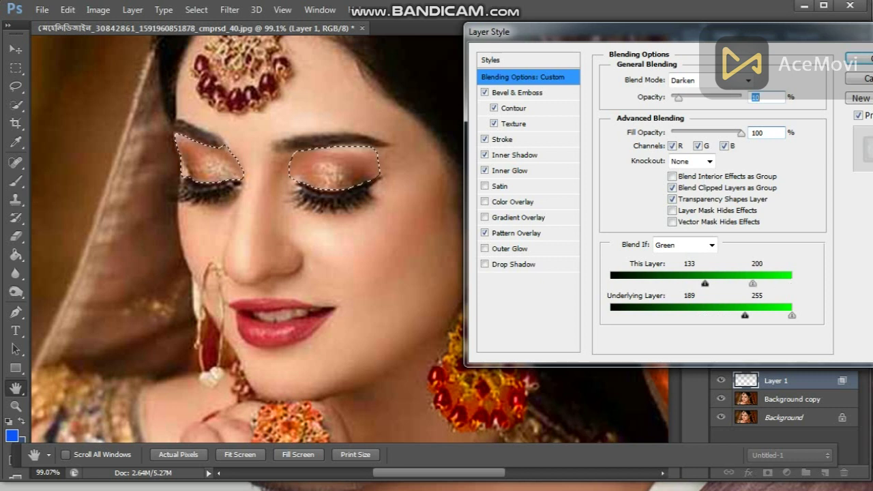
left_click_drag(791, 315, 767, 315)
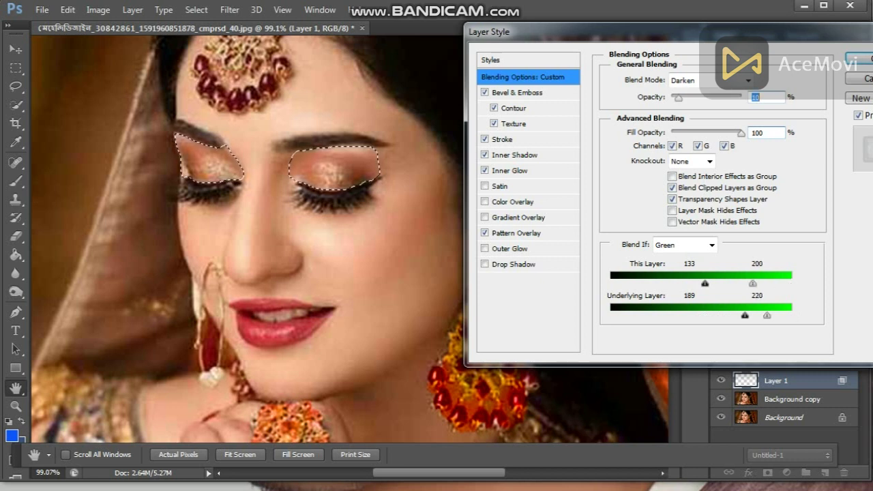
left_click(857, 59)
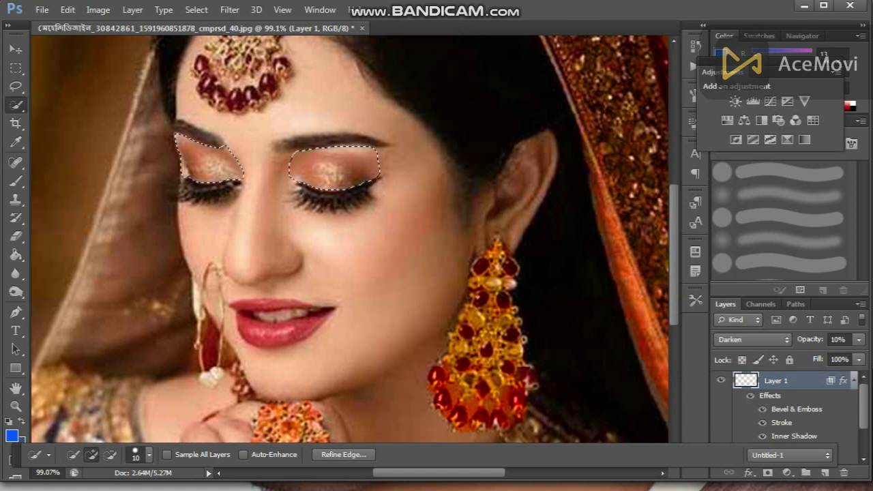
- Add a Curves adjustment layer masked to the eyelid selection and bend its curve slightly
left_click(787, 472)
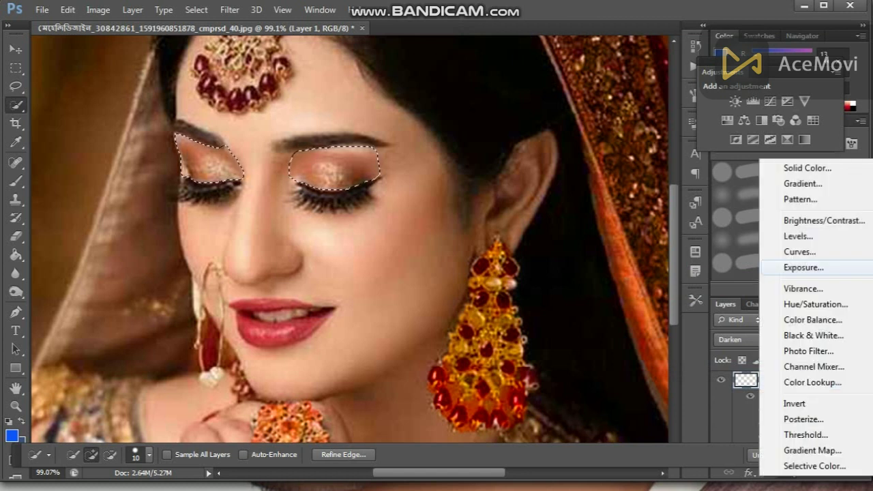
left_click(799, 252)
left_click_drag(700, 179, 698, 184)
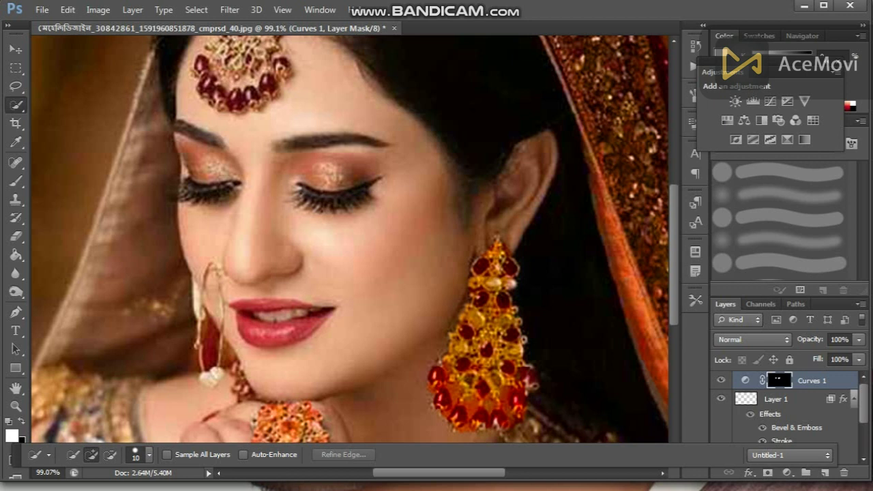
- Try a Color Balance adjustment layer with the midtones at +7 toward blue, and undo it
left_click(744, 120)
mouse_move(664, 183)
left_mouse_down()
mouse_move(674, 182)
mouse_move(666, 183)
left_mouse_up()
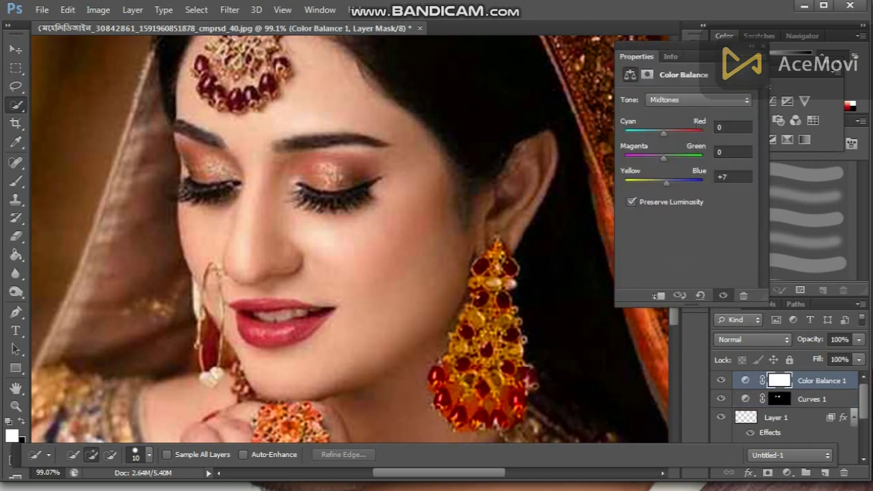
left_click(763, 45)
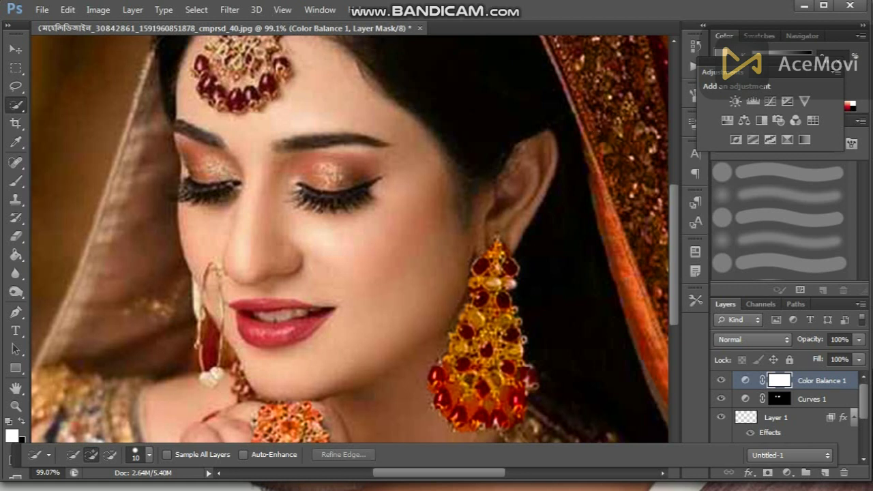
key("ctrl+alt+z")
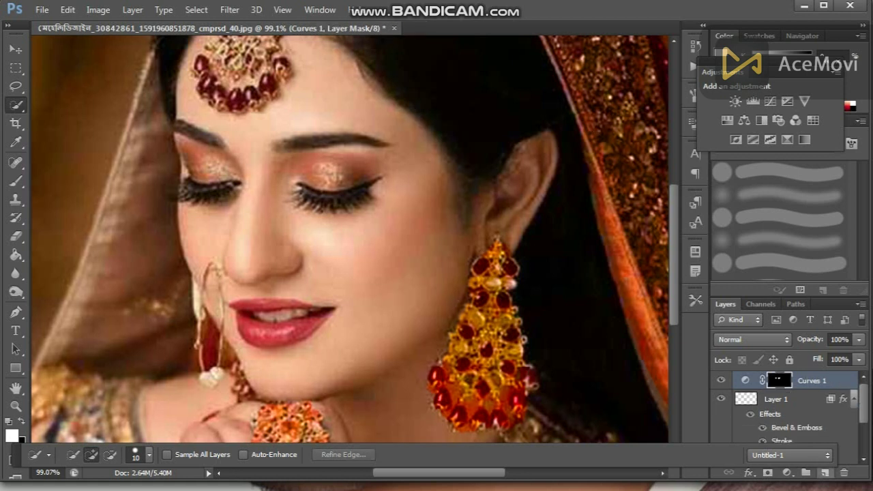
- Add a new layer above the Curves adjustment and outline both eyelids, including the lashes, with the Lasso tool
left_click(825, 472)
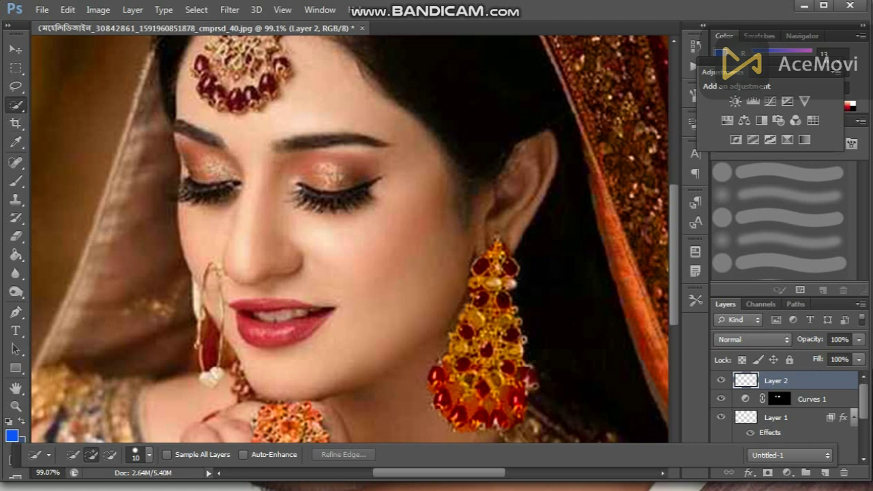
key("l")
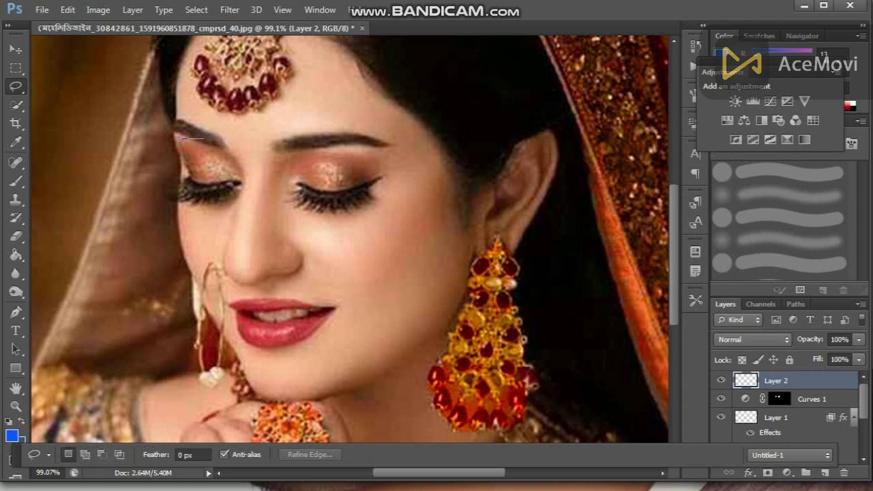
left_click_drag(242, 171, 176, 136)
mouse_move(179, 181)
left_mouse_down()
mouse_move(188, 199)
mouse_move(215, 199)
mouse_move(242, 173)
left_mouse_up()
left_click(101, 454)
mouse_move(294, 158)
left_mouse_down()
mouse_move(368, 153)
mouse_move(383, 180)
mouse_move(352, 206)
mouse_move(312, 211)
mouse_move(292, 178)
mouse_move(294, 160)
mouse_move(366, 153)
mouse_move(382, 191)
mouse_move(314, 212)
mouse_move(285, 176)
mouse_move(293, 158)
left_mouse_up()
left_click(84, 454)
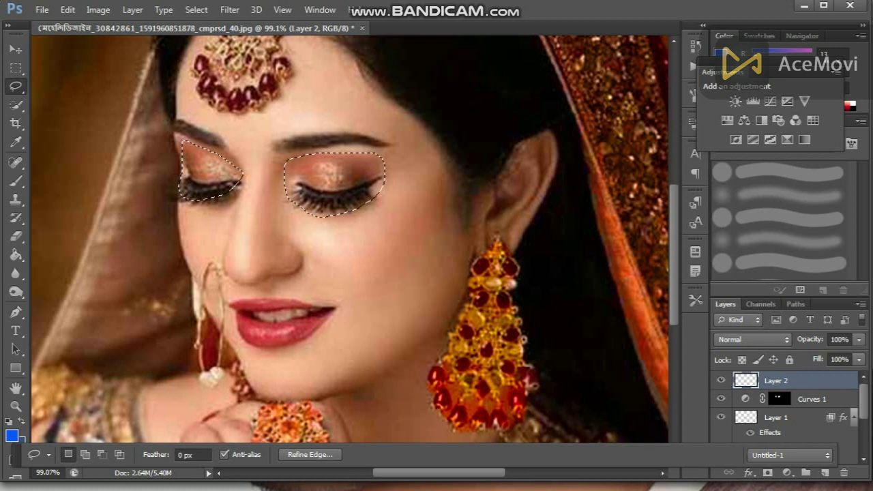
- Add a masked Hue/Saturation adjustment layer for the eyelids with Hue +2, Saturation +17 and Lightness -7
left_click(786, 471)
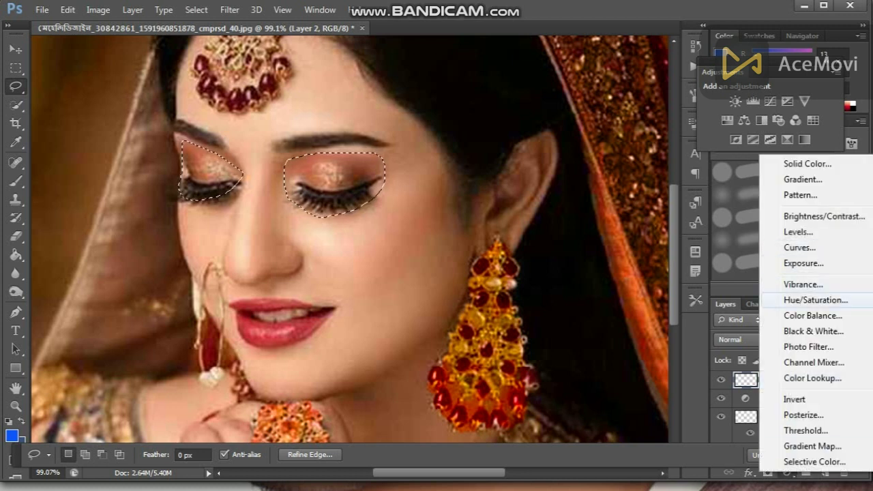
left_click(815, 300)
left_click_drag(686, 211, 696, 183)
left_click_drag(686, 152, 687, 151)
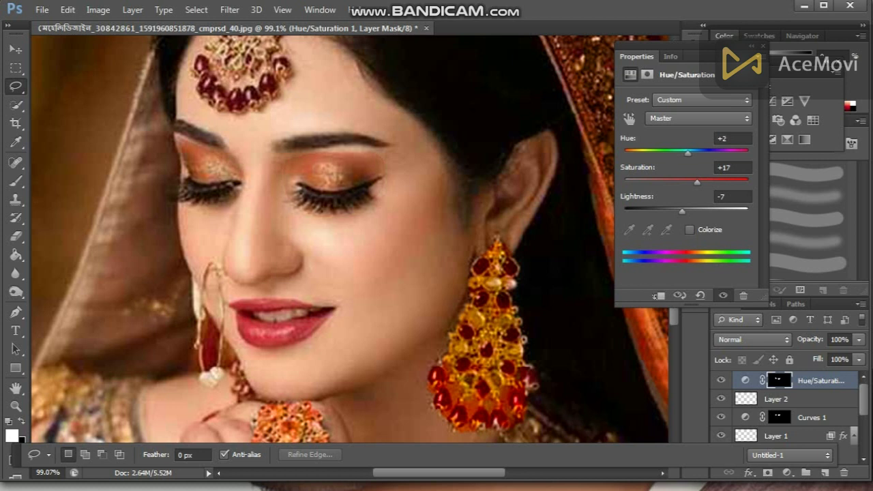
left_click(762, 46)
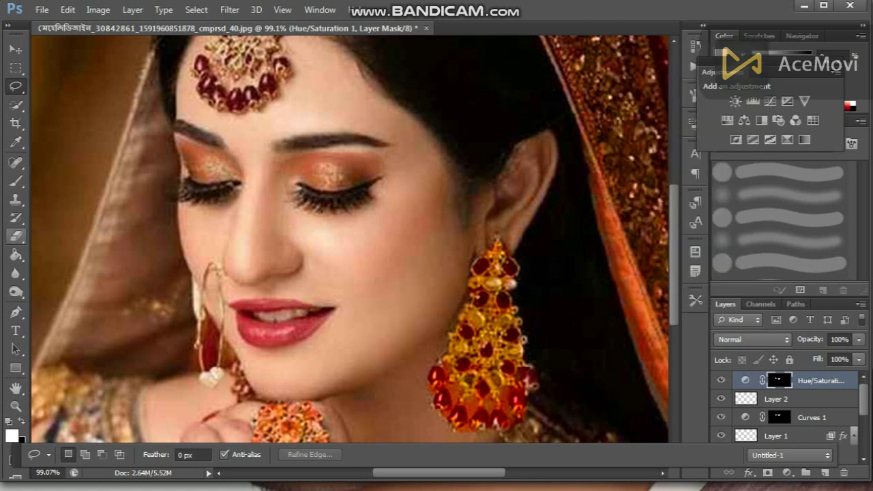
- Switch to the Eraser tool and set its opacity to 47% and its brush size to 14 px
left_click(16, 236)
key("4")
key("7")
right_click(298, 248)
left_click(346, 281)
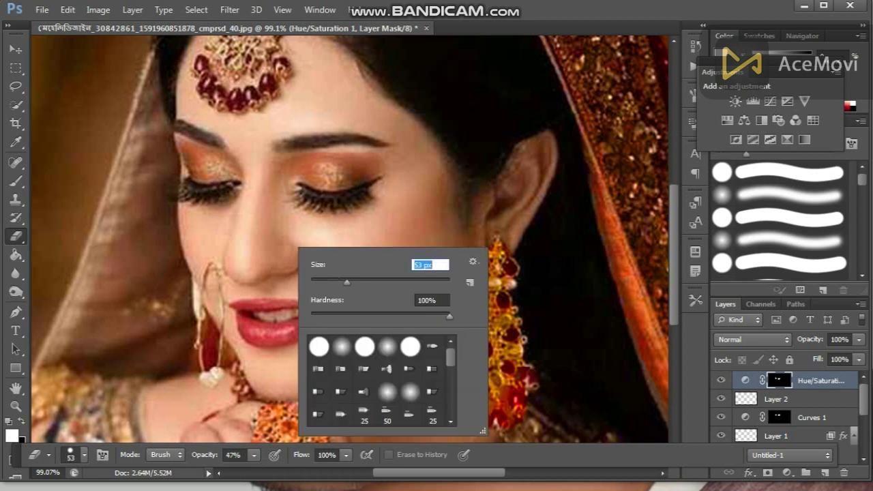
type("14")
key("Return")
key("Return")
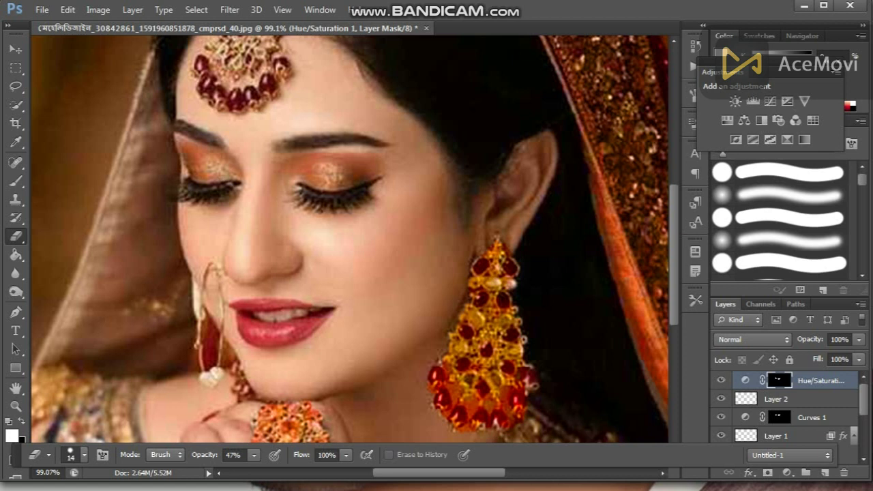
- Set the Eraser to 100% opacity with the soft round brush at 0% hardness, and make black the foreground colour
left_click(254, 455)
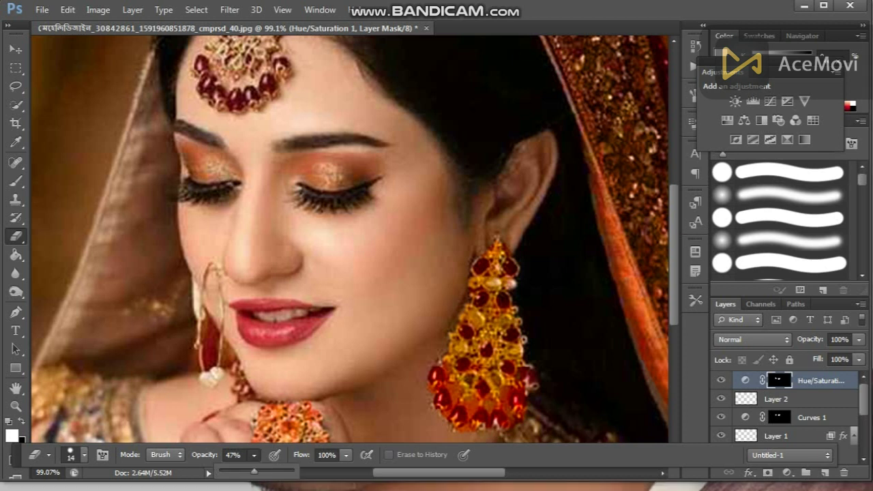
left_click_drag(254, 471, 285, 472)
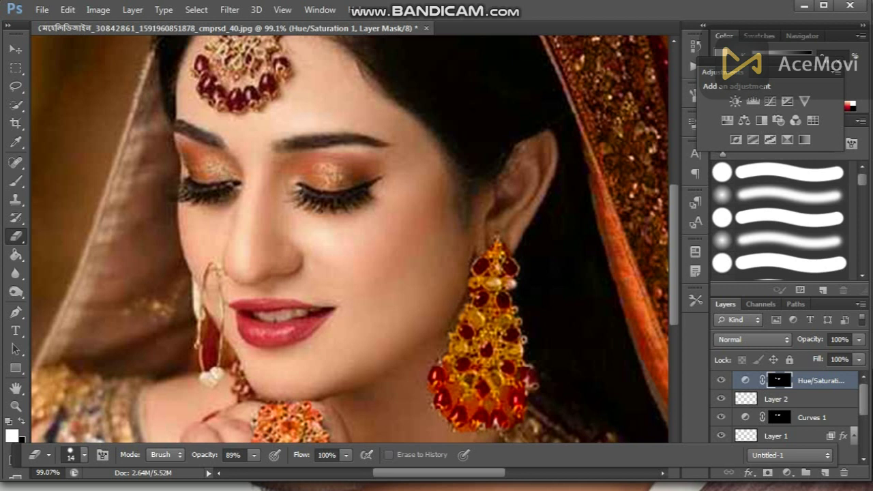
left_click(254, 454)
left_click_drag(254, 471, 264, 471)
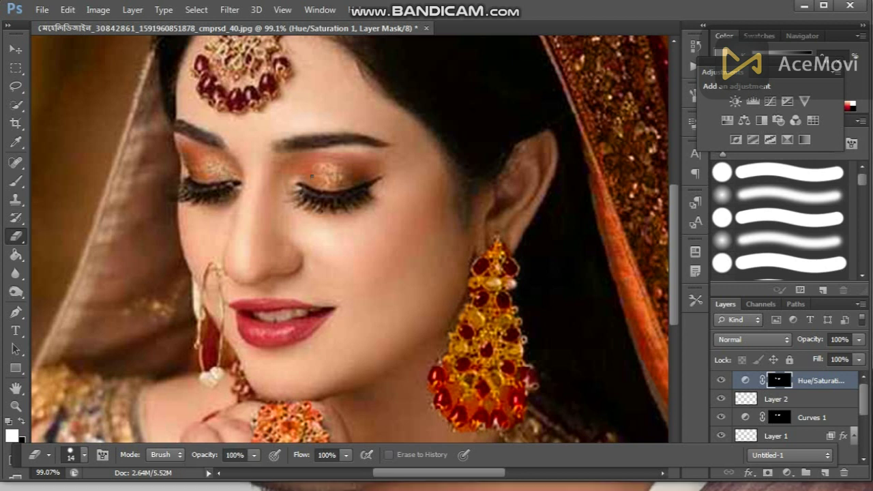
right_click(311, 176)
left_click(354, 274)
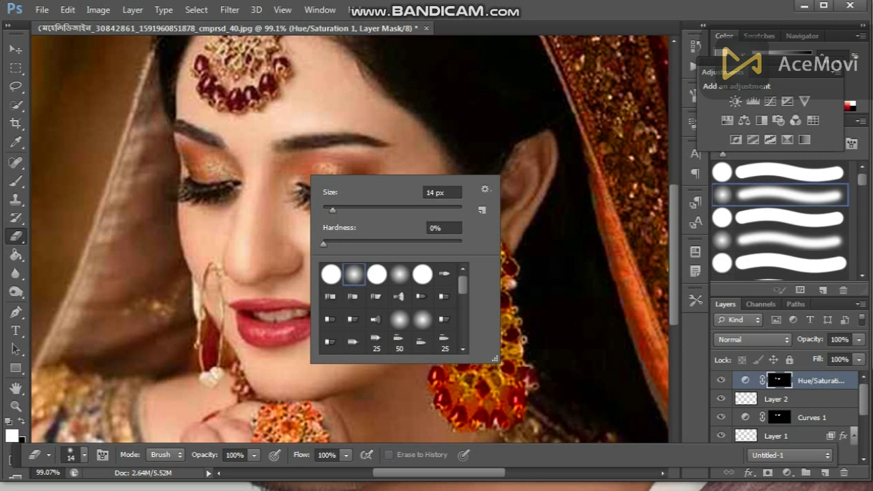
key("Return")
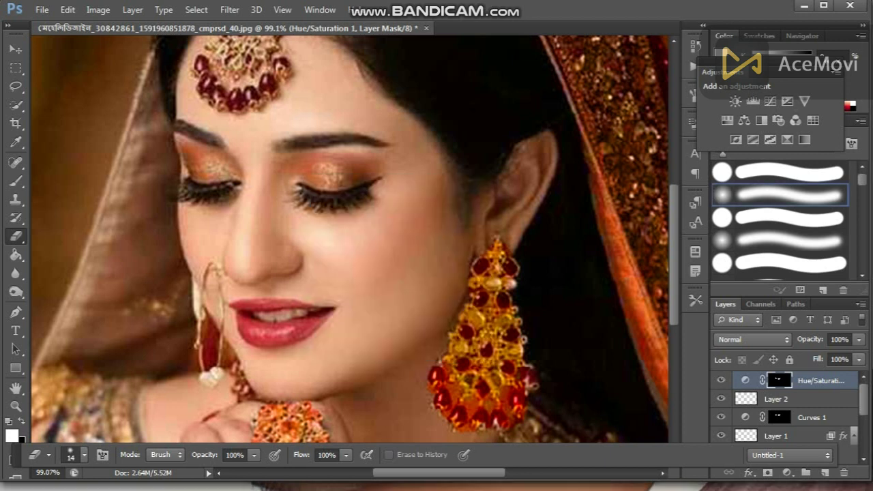
key("x")
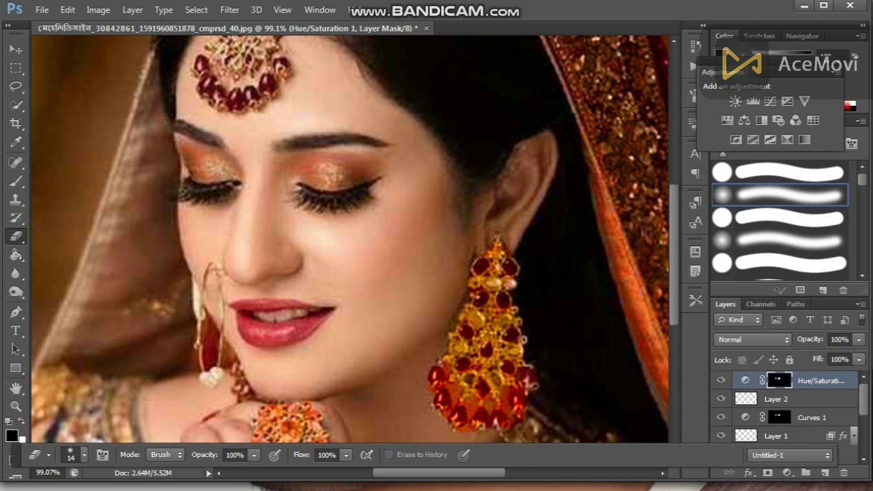
- Flatten the image into a single Background layer and duplicate that layer
left_click(132, 10)
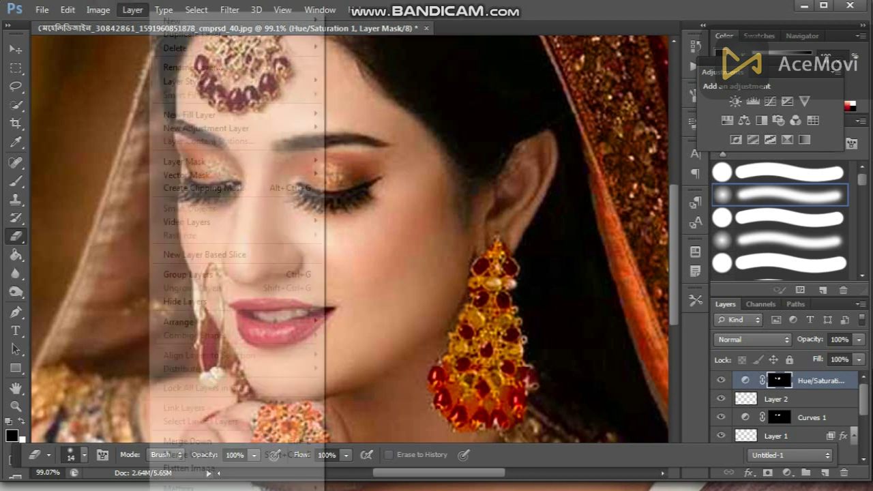
left_click(189, 467)
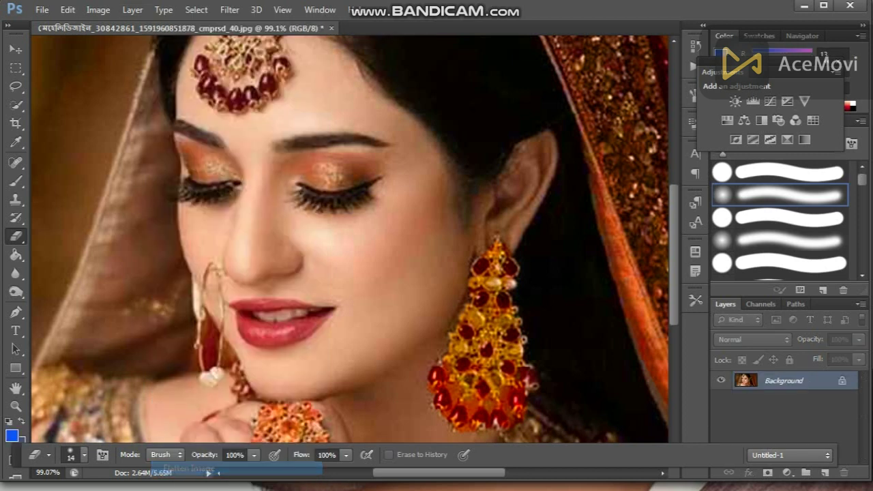
left_click_drag(822, 382, 825, 472)
- Add a new layer above the Background copy
left_click(824, 472)
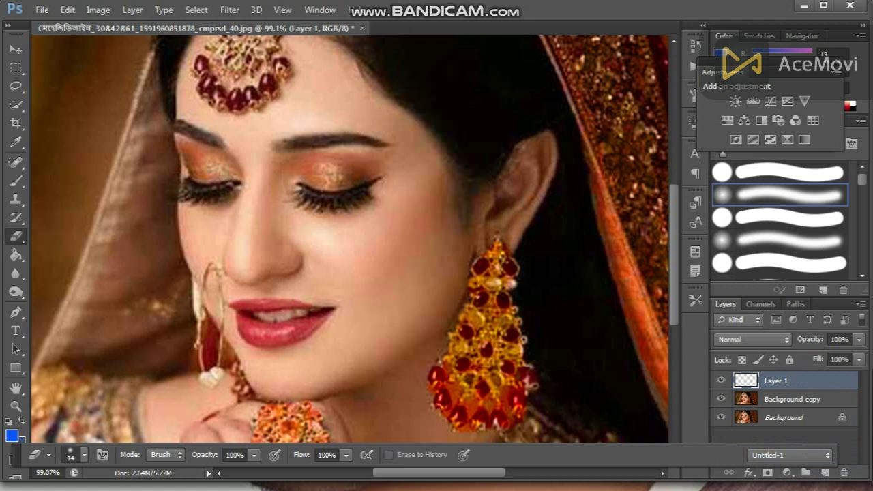
scroll(303, 333, "up", 2)
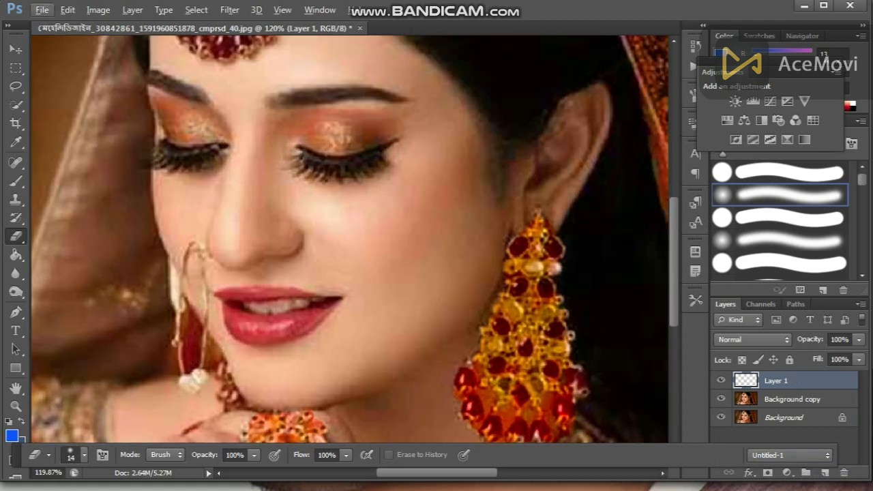
scroll(331, 258, "up", 3)
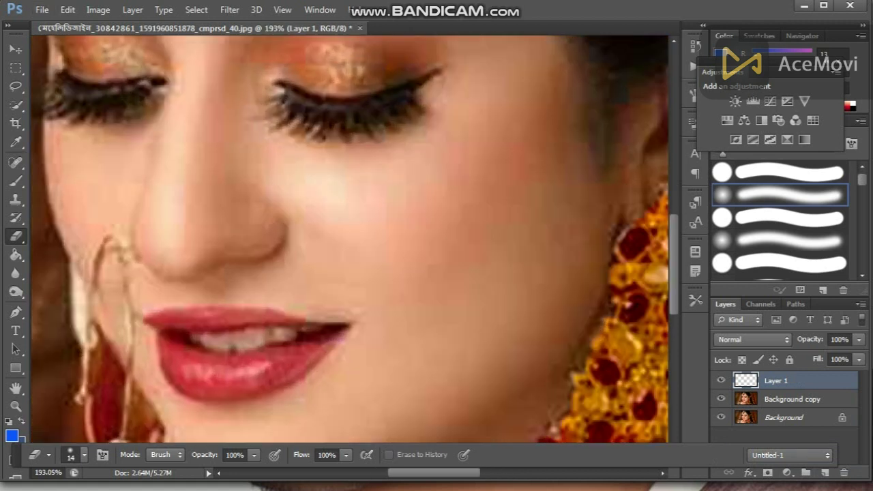
- Switch to the Quick Selection tool and make the Background copy the active layer
scroll(232, 239, "down", 3)
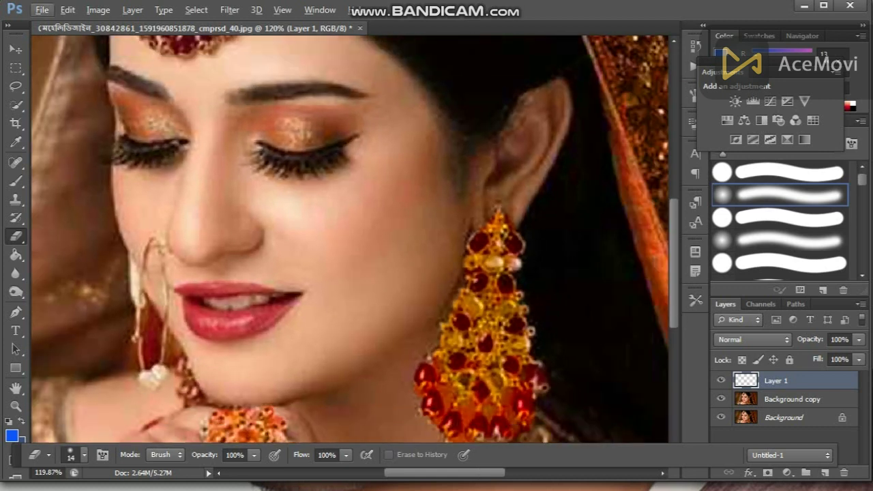
key("Right")
key("Right")
key("Right")
key("Right")
key("Right")
key("w")
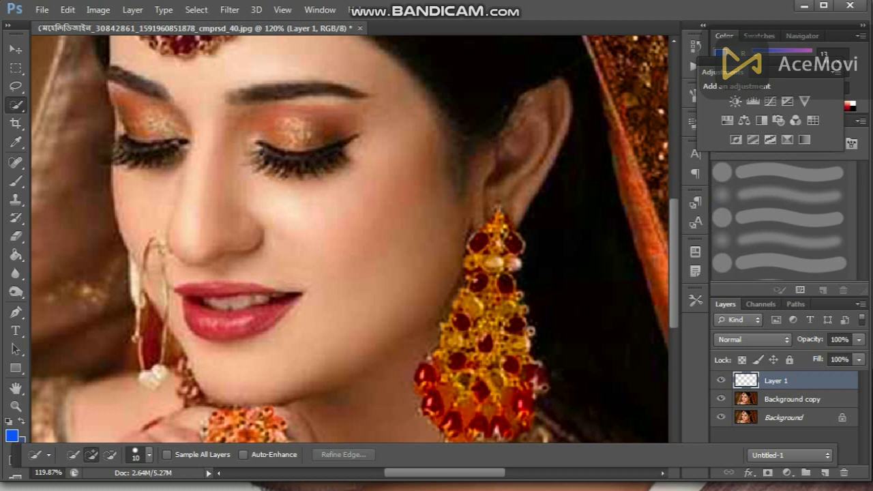
left_click(132, 9)
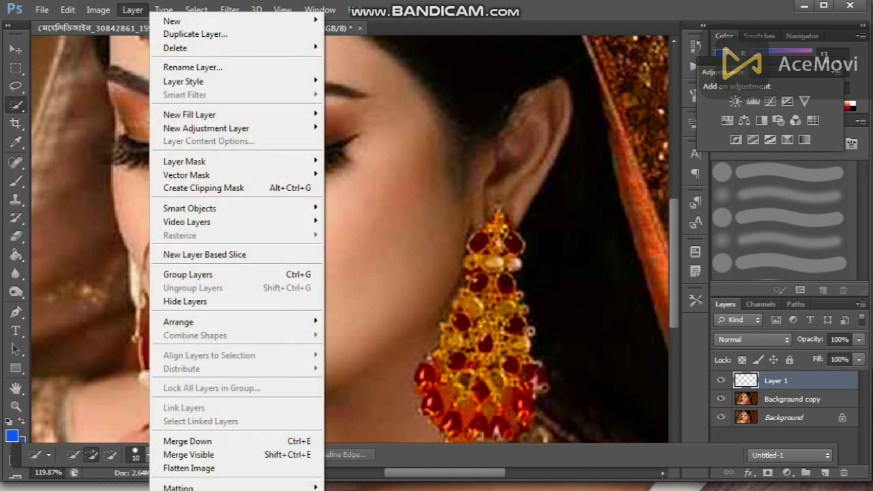
double_click(794, 400)
key("Return")
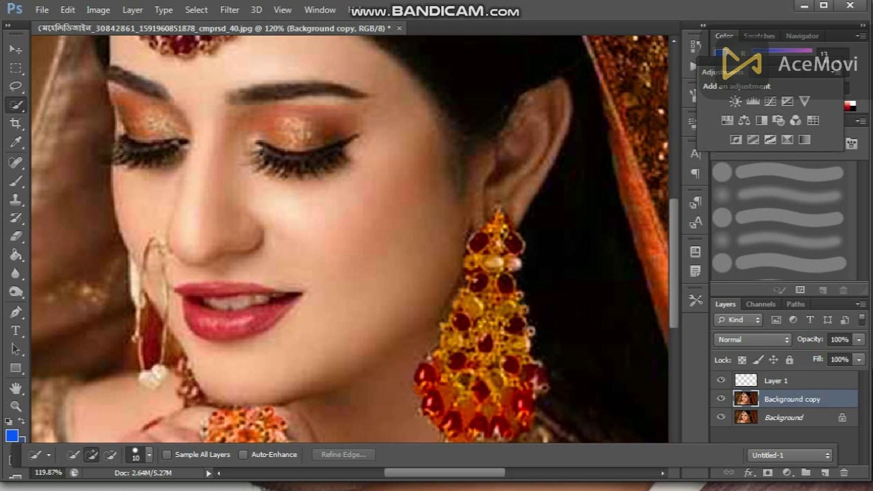
- Select the skin of both cheeks below the eyes, leaving the nose and lips out of the selection
left_click_drag(267, 186, 383, 257)
mouse_move(407, 150)
left_mouse_down()
mouse_move(407, 239)
mouse_move(399, 286)
mouse_move(386, 307)
mouse_move(345, 338)
mouse_move(318, 313)
mouse_move(310, 262)
left_mouse_up()
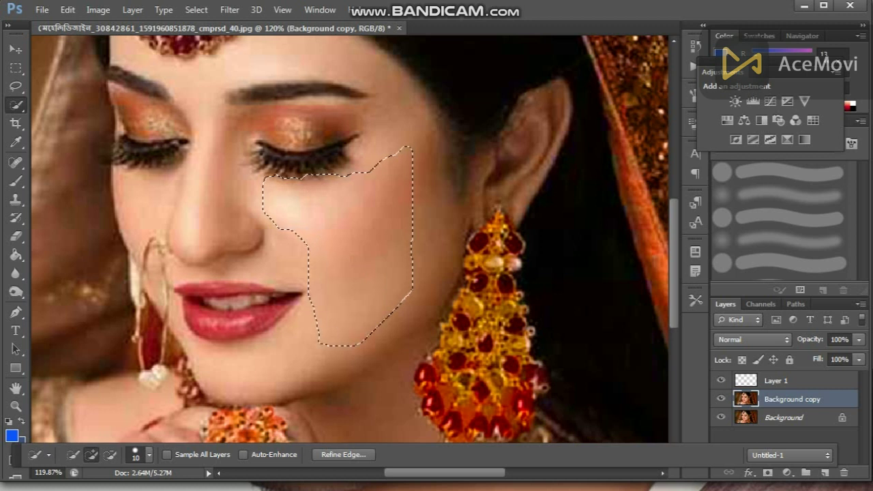
mouse_move(415, 179)
left_mouse_down()
mouse_move(435, 213)
mouse_move(422, 290)
left_mouse_up()
left_click_drag(272, 204, 311, 368)
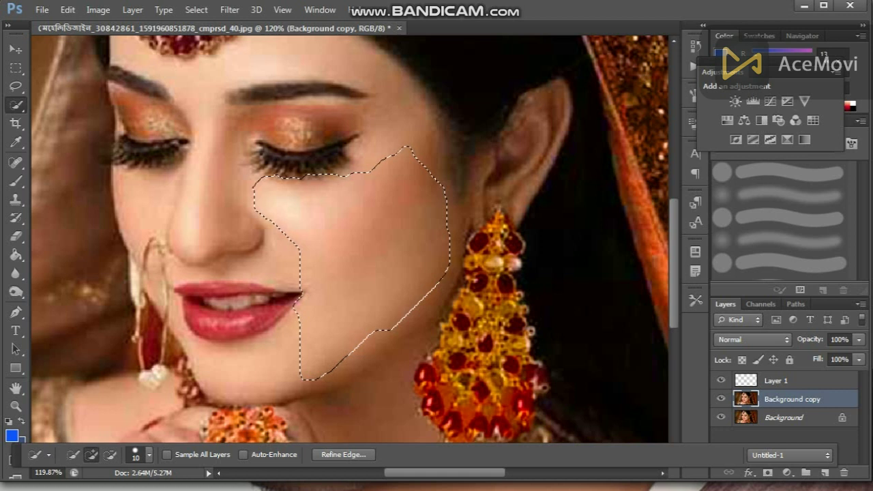
mouse_move(153, 194)
left_mouse_down()
mouse_move(145, 225)
mouse_move(131, 236)
mouse_move(137, 185)
mouse_move(123, 174)
mouse_move(172, 174)
left_mouse_up()
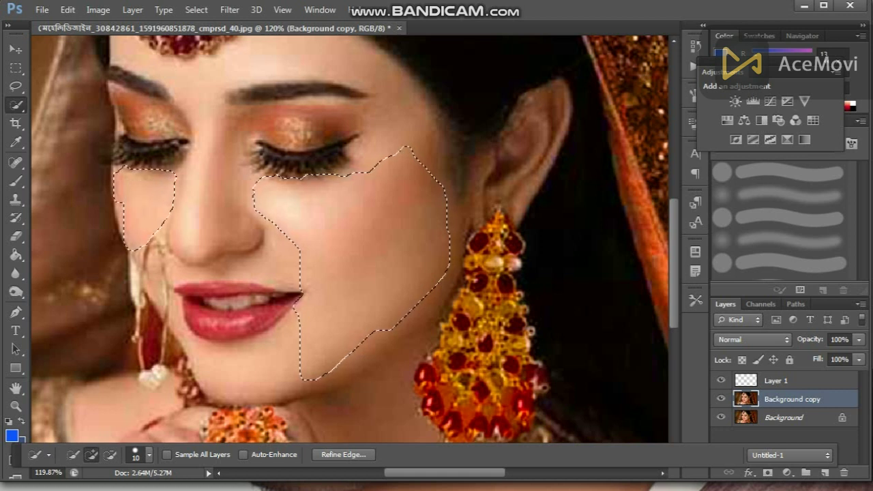
left_click_drag(198, 205, 222, 215)
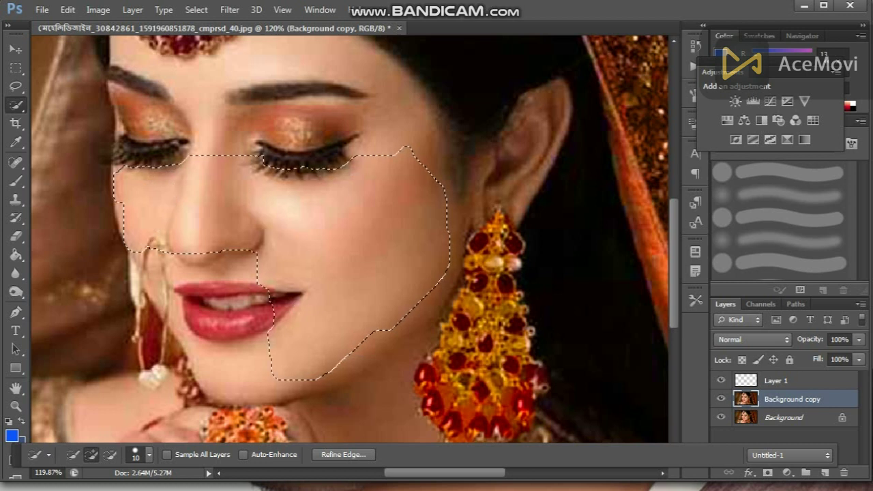
key("ctrl+z")
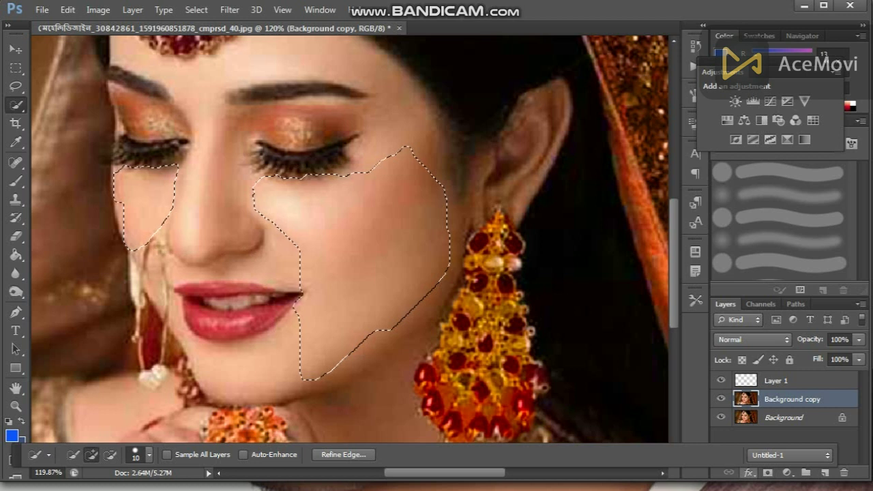
- Add a Solid Color fill layer over the selected cheeks in the skin tone #e9af87
left_click(749, 473)
key("Escape")
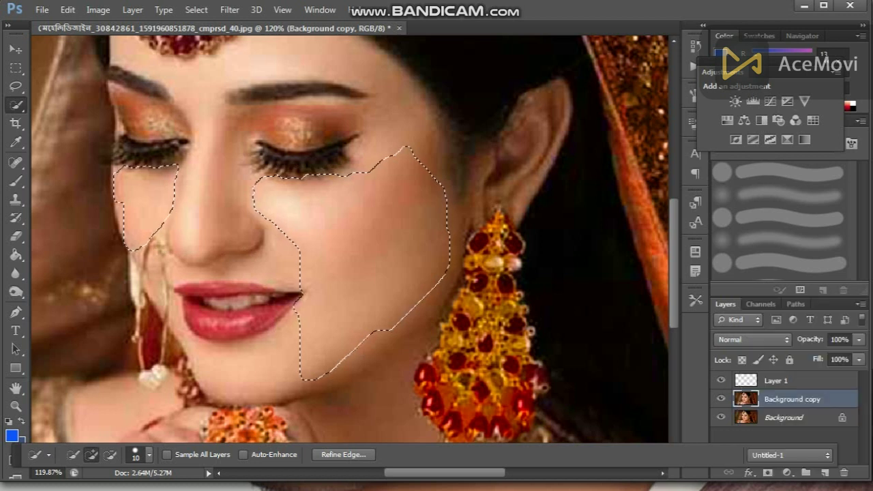
left_click(787, 472)
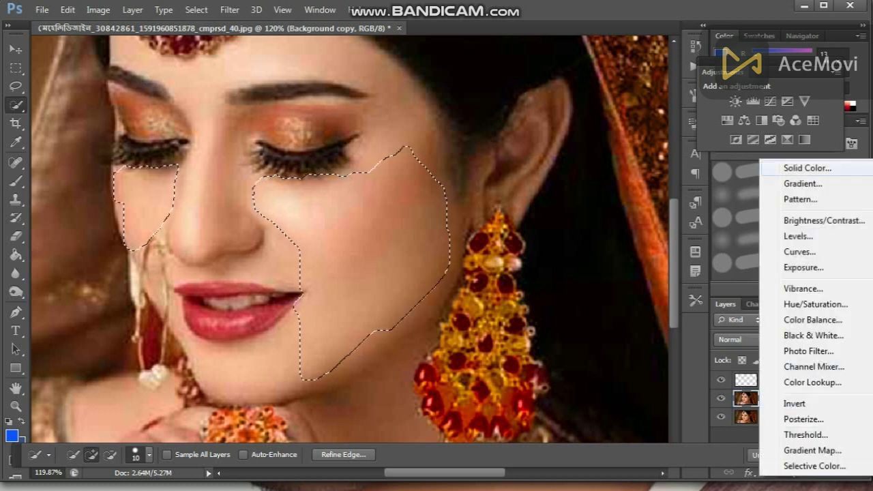
left_click(805, 167)
left_click(285, 266)
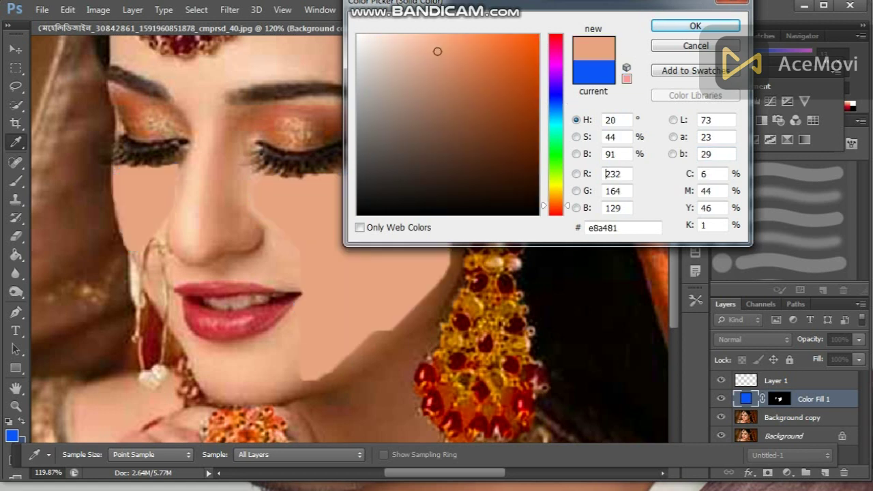
left_click(311, 274)
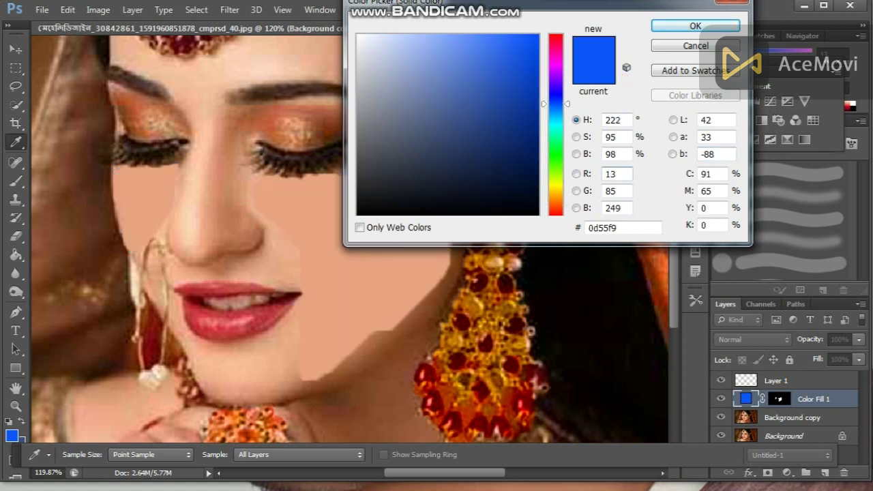
left_click(285, 270)
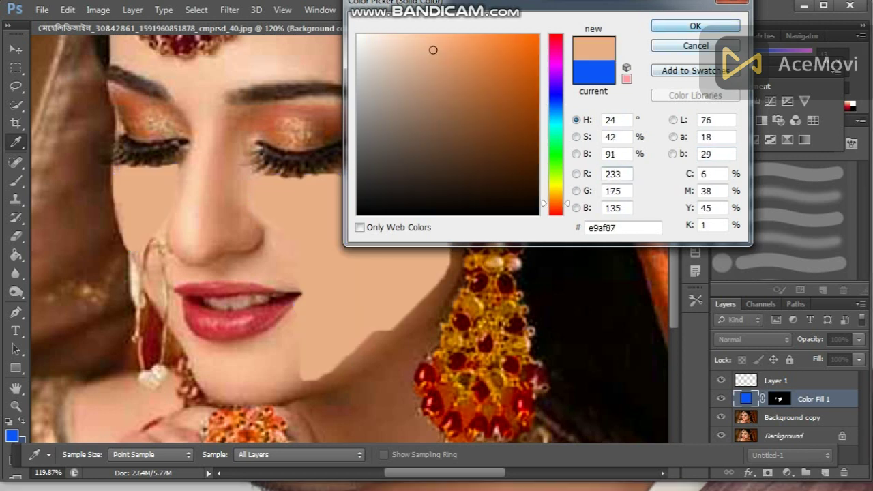
left_click(695, 25)
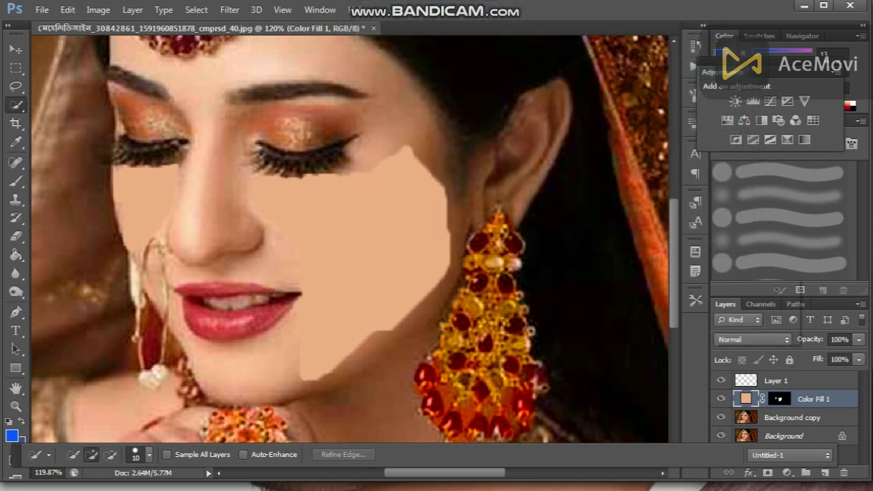
- Set the cheek colour fill layer to Soft Light blending and lower its Fill to 16%
left_click(752, 339)
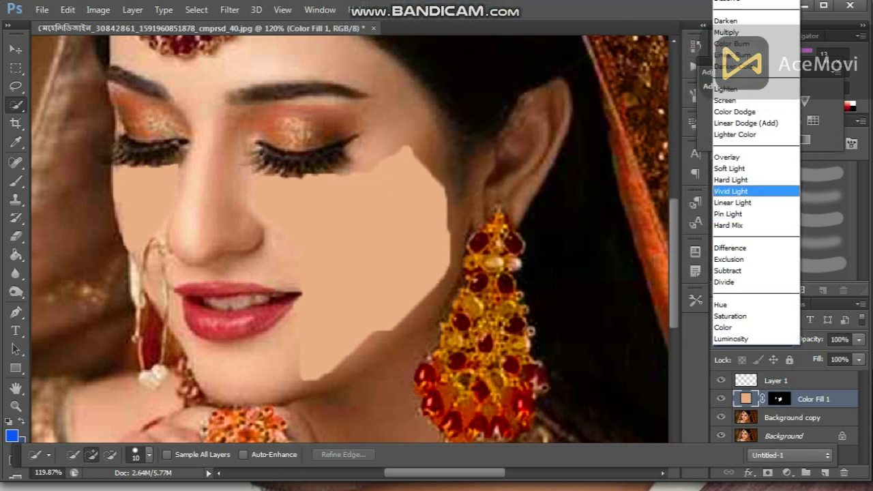
left_click(730, 169)
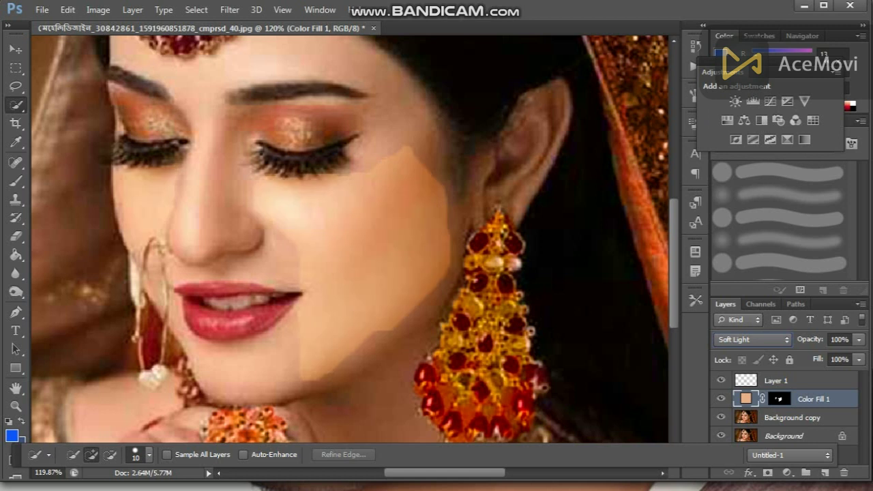
left_click(858, 359)
left_click_drag(860, 375, 798, 375)
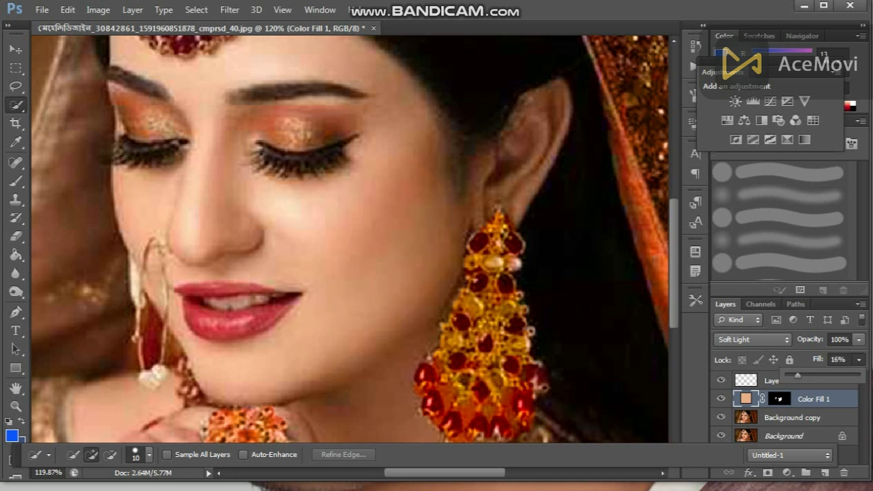
left_click(420, 299)
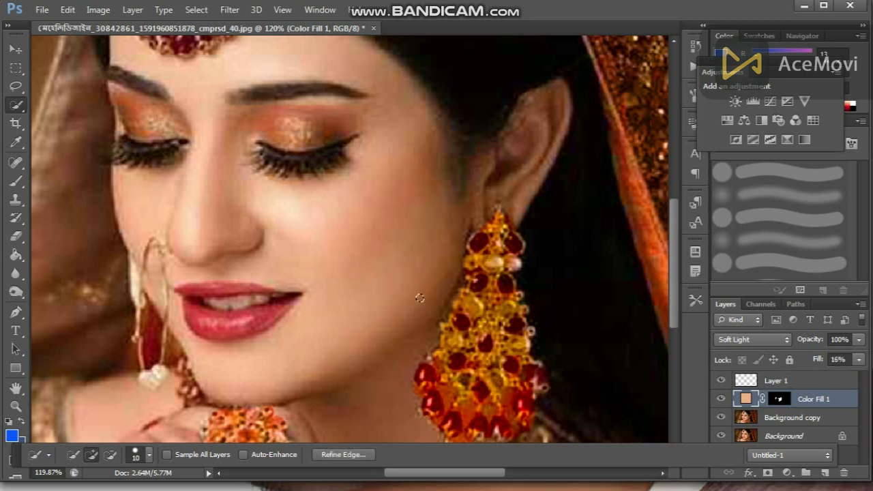
- Select the skin along the jawline beside the earring and down the neck
scroll(419, 298, "down", 9)
scroll(410, 296, "up", 5)
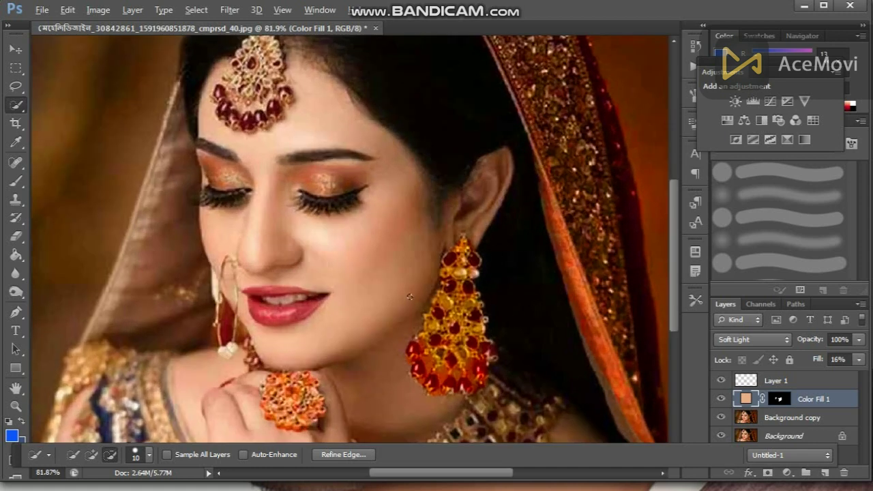
mouse_move(410, 207)
left_mouse_down()
mouse_move(388, 426)
mouse_move(396, 372)
mouse_move(414, 392)
mouse_move(419, 217)
mouse_move(423, 238)
left_mouse_up()
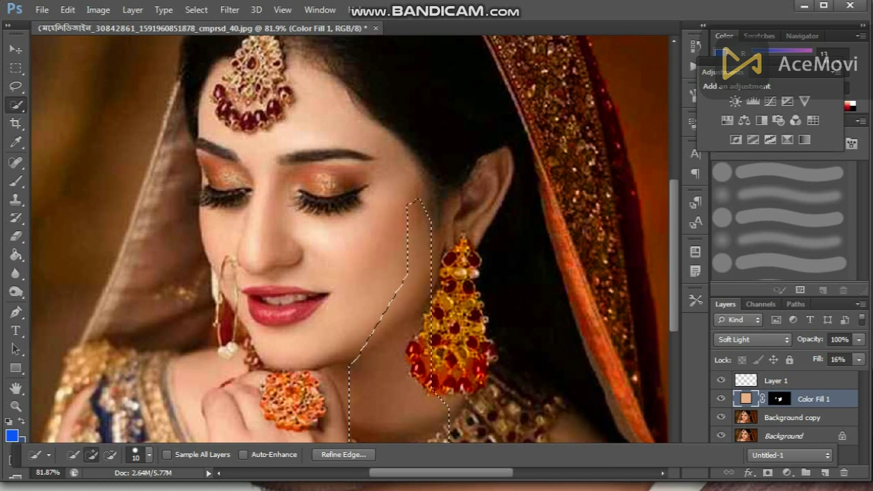
left_click_drag(402, 266, 336, 366)
left_click_drag(216, 243, 221, 267)
key("ctrl+d")
key("ctrl+z")
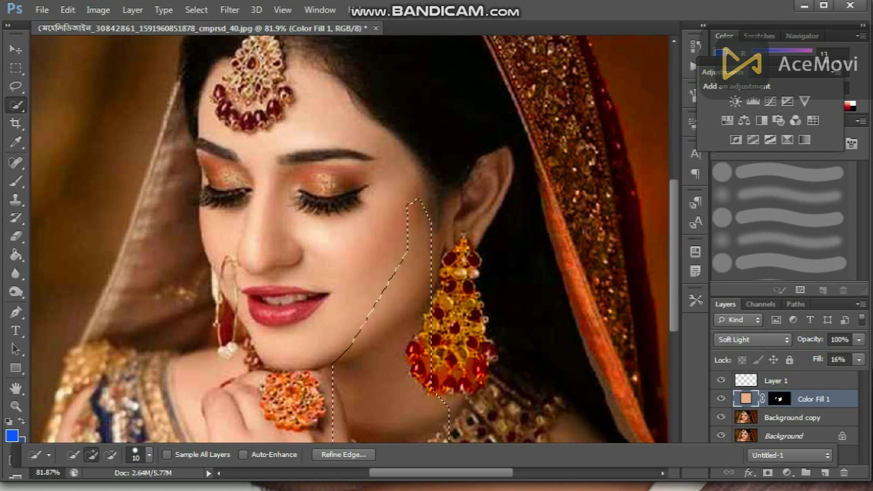
- Add a Solid Color fill layer over the selected jaw and neck in skin tone #e9a681 and lower its Fill to 3%
left_click(786, 472)
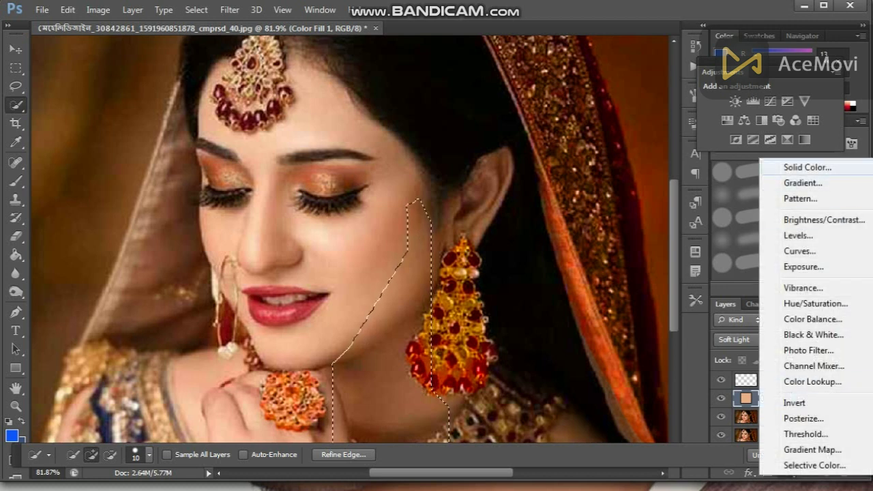
left_click(806, 167)
left_click(362, 286)
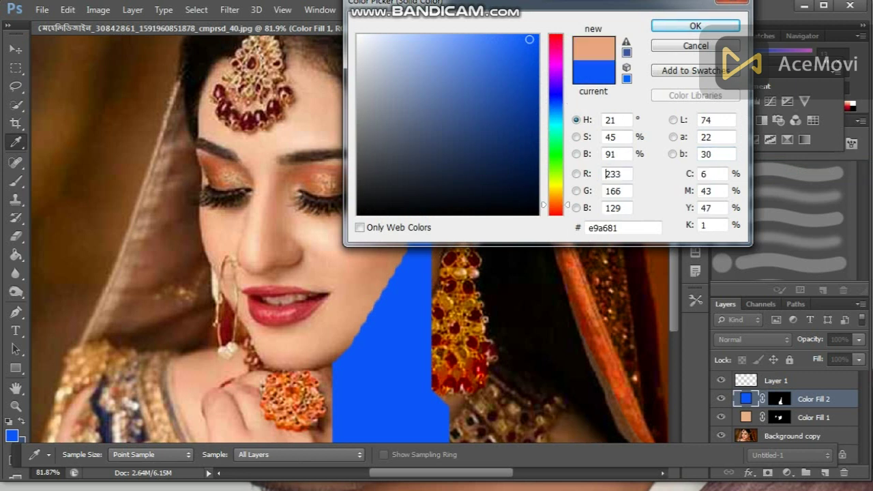
key("Return")
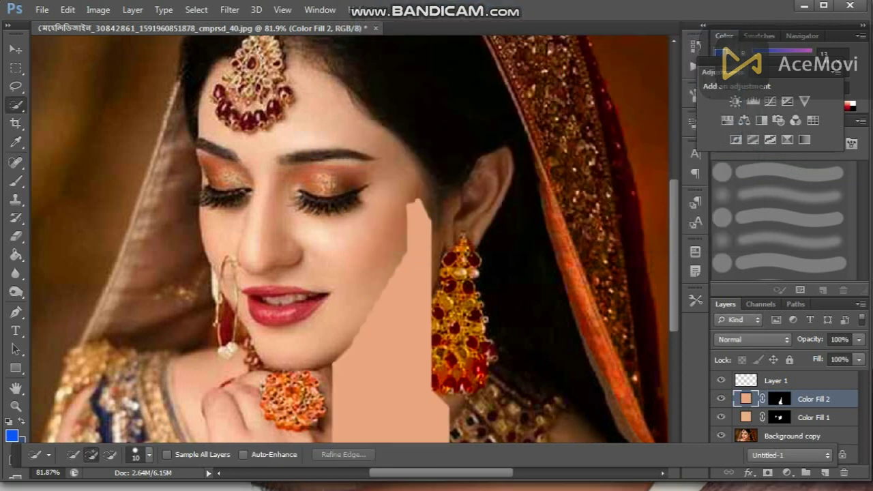
left_click(859, 360)
left_click_drag(858, 375, 792, 375)
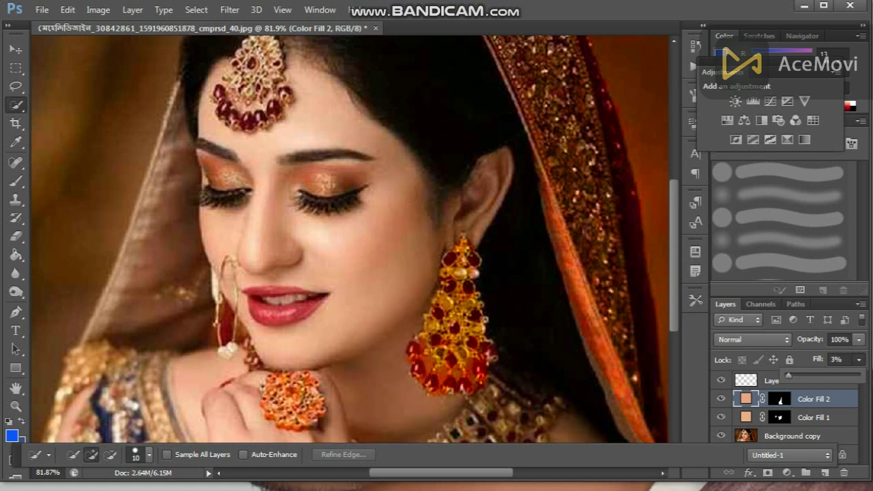
- Merge all visible layers into the single Background layer
left_click(132, 10)
left_click(198, 455)
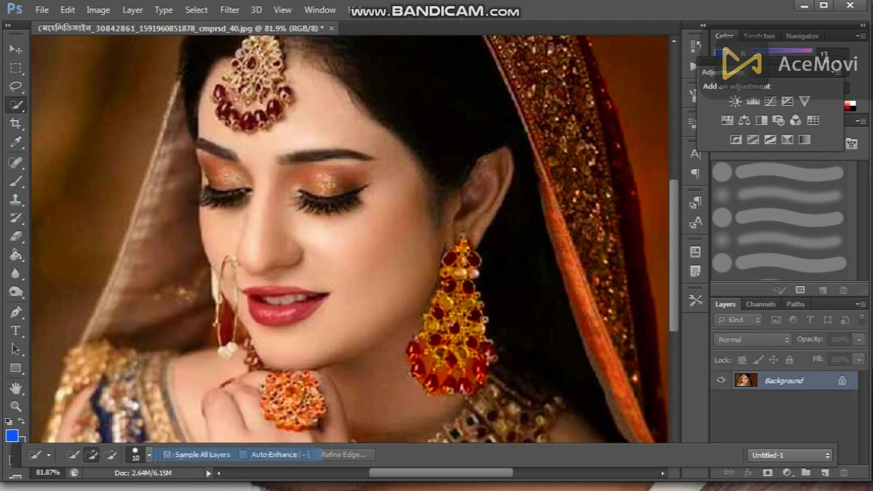
scroll(350, 239, "down", 7)
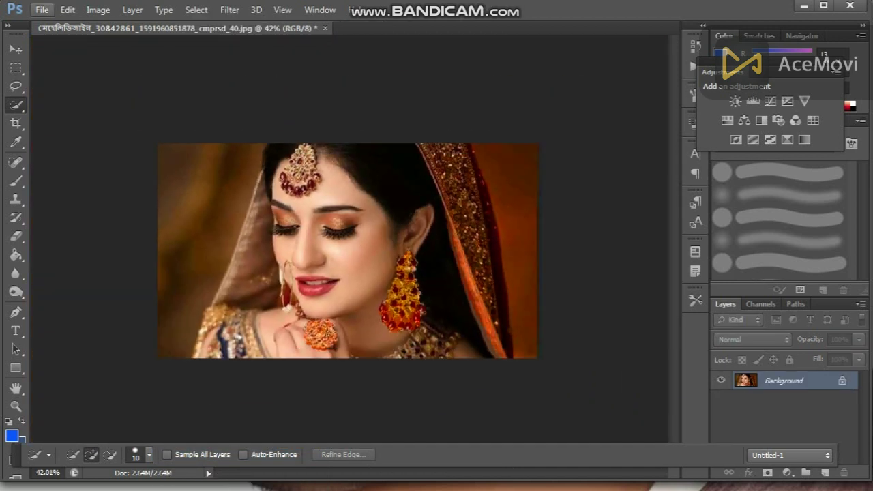